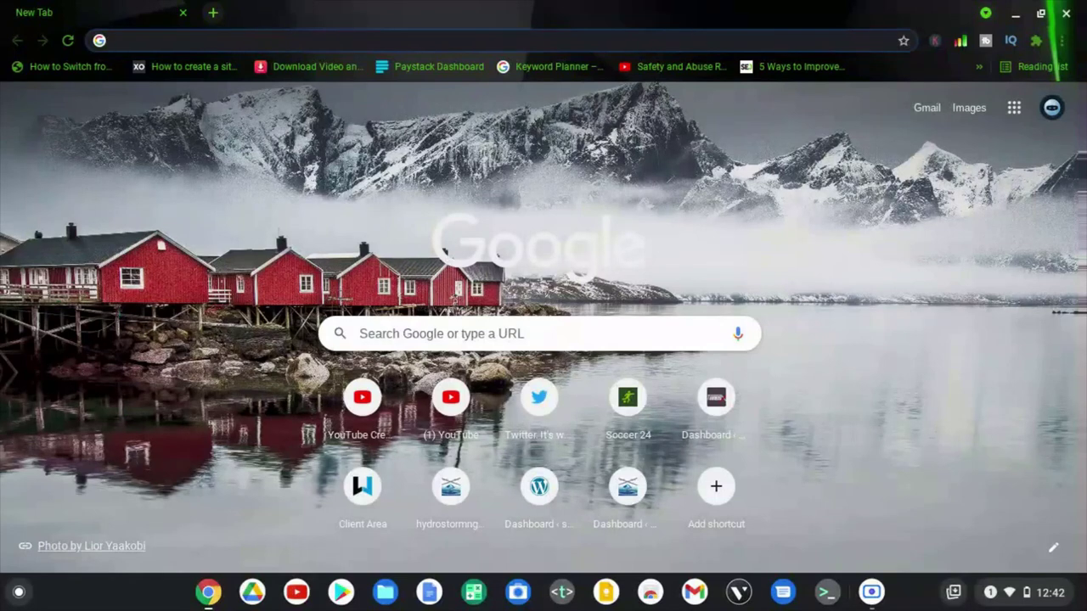
Step: Go to facebook.com
type("face")
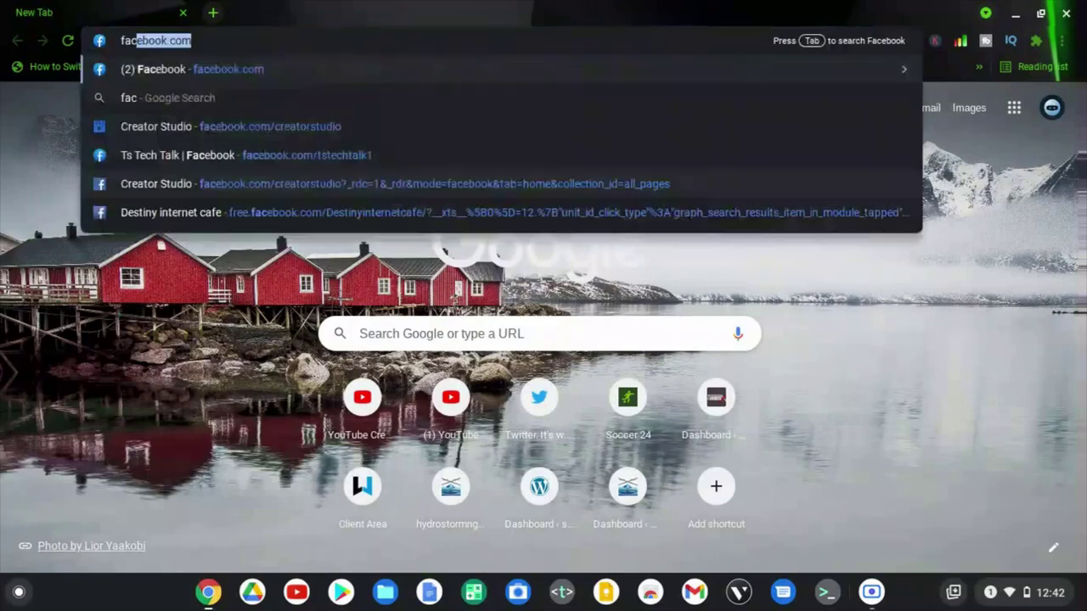
type("book")
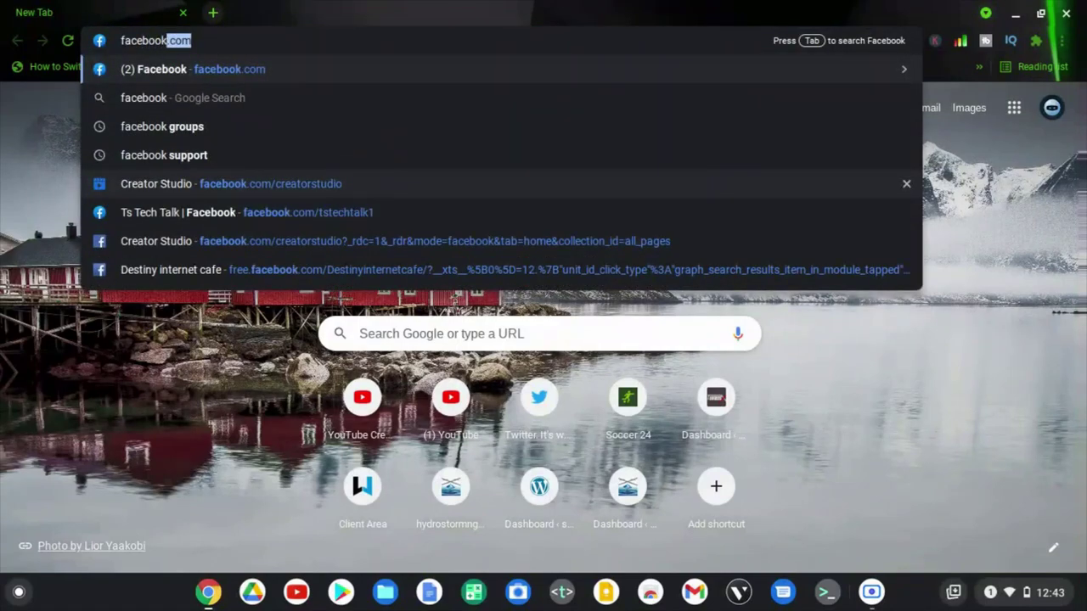
key("Right")
key("Return")
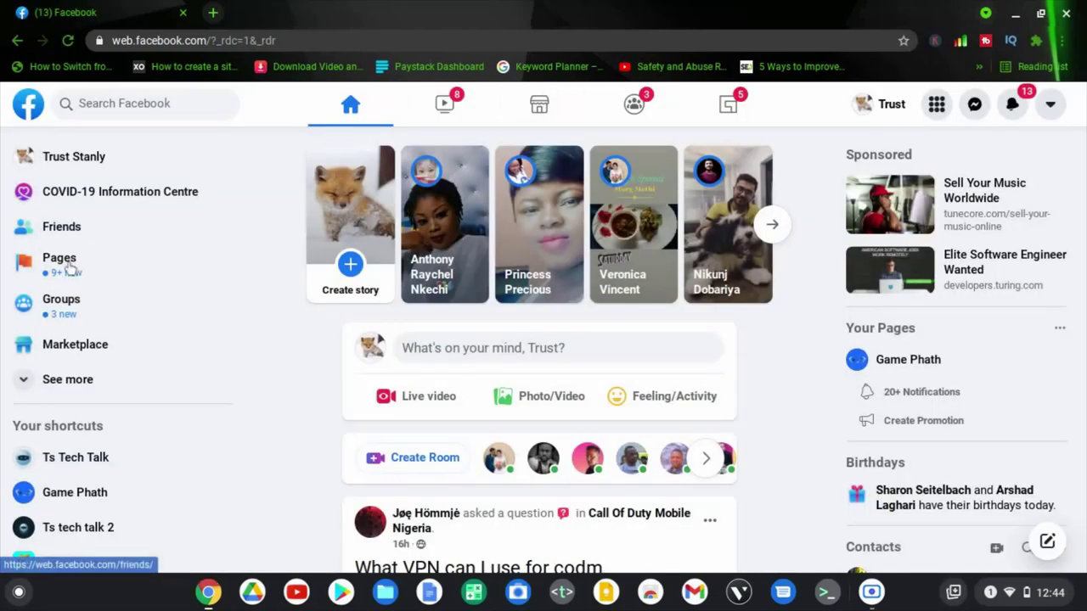
Step: Open the Groups section of the managed Ts Tech Talk page
left_click(70, 267)
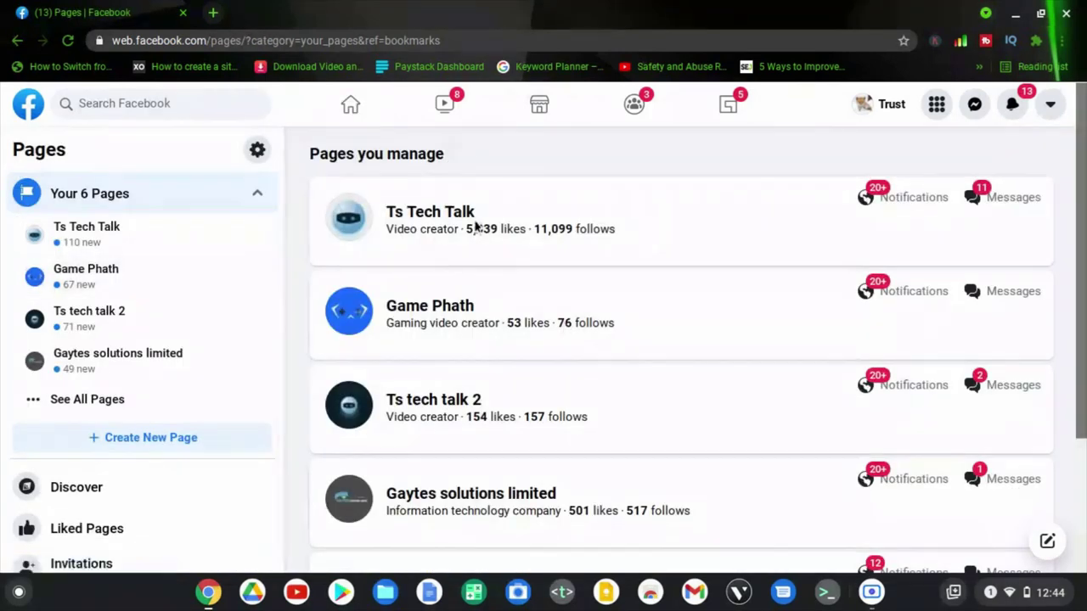
left_click(431, 213)
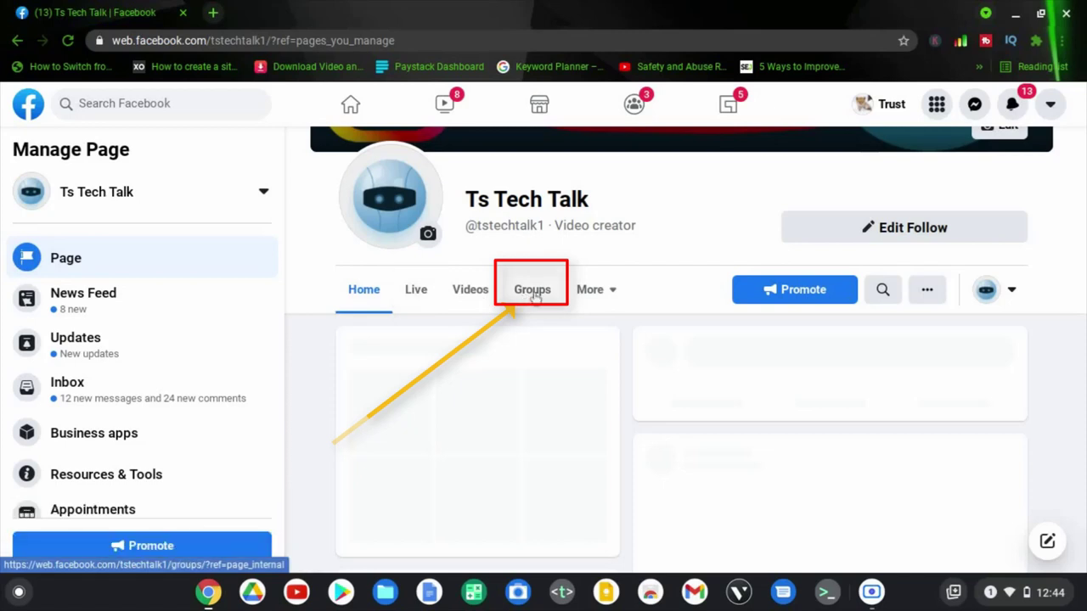
left_click(532, 292)
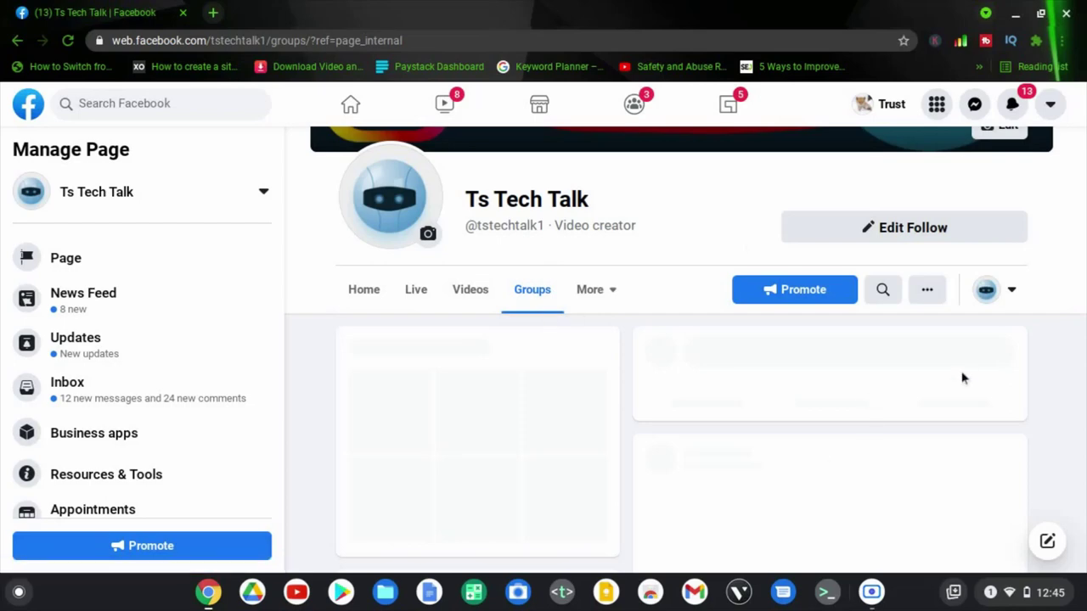
left_click(926, 294)
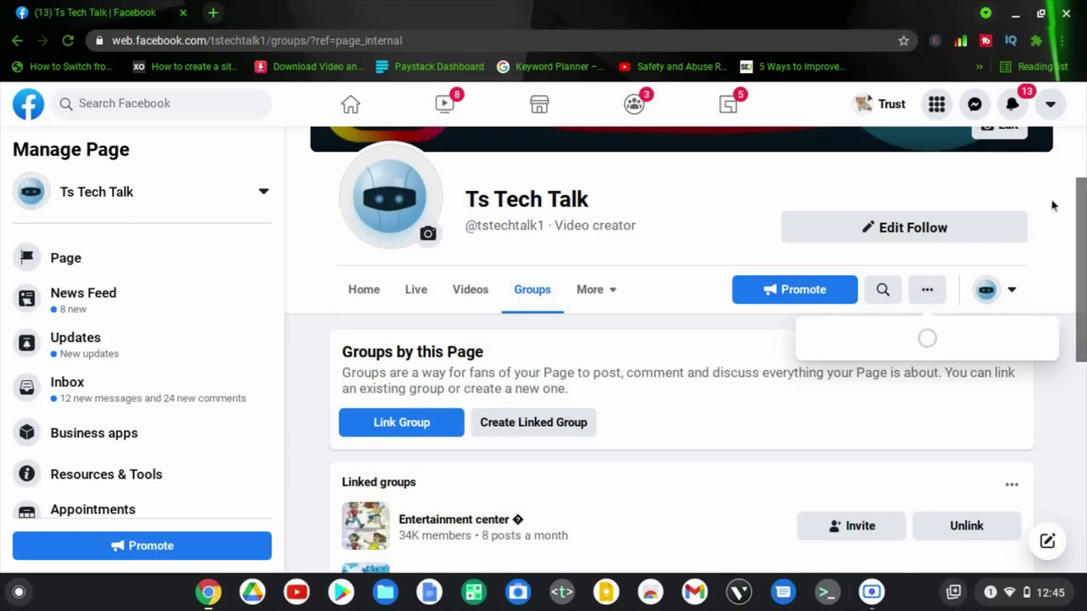
left_click(636, 342)
scroll(635, 342, "down", 3)
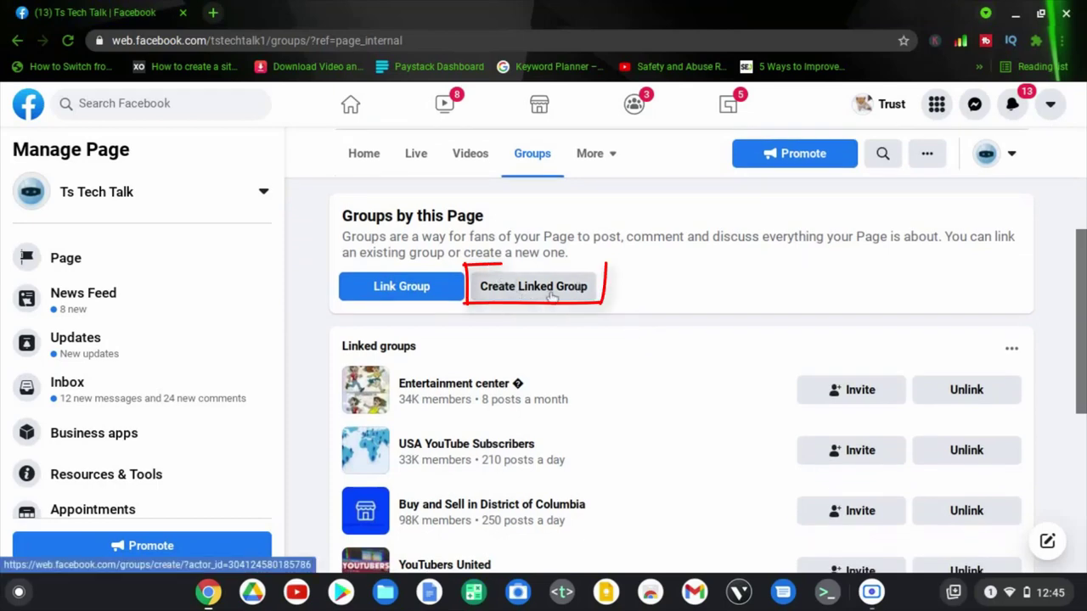
Step: Start a new linked group named "Question Group - TS TECH TALK" with its privacy set to Public
left_click(552, 294)
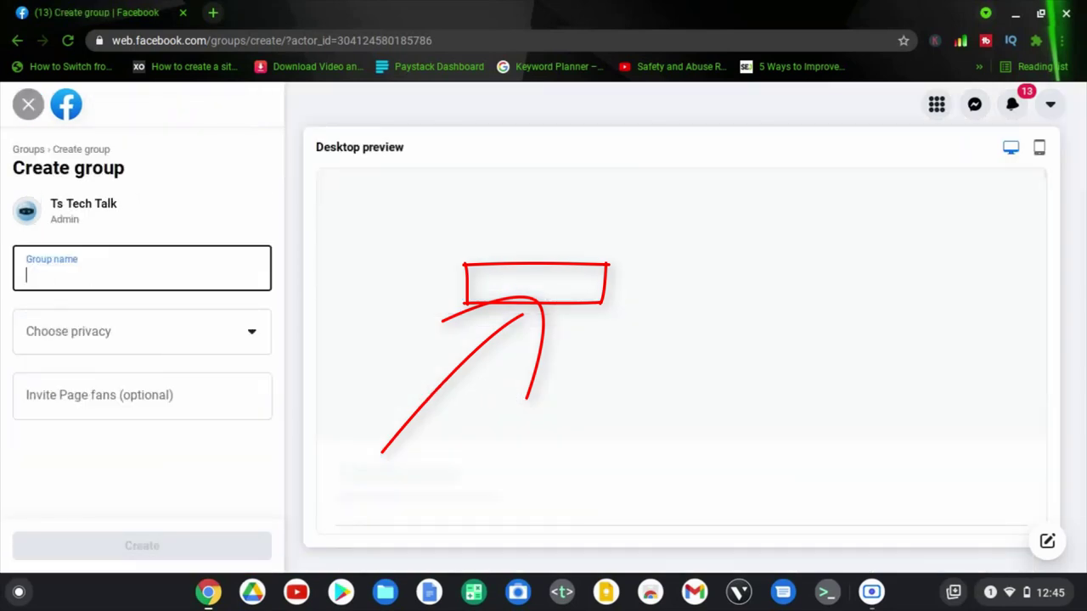
left_click(48, 267)
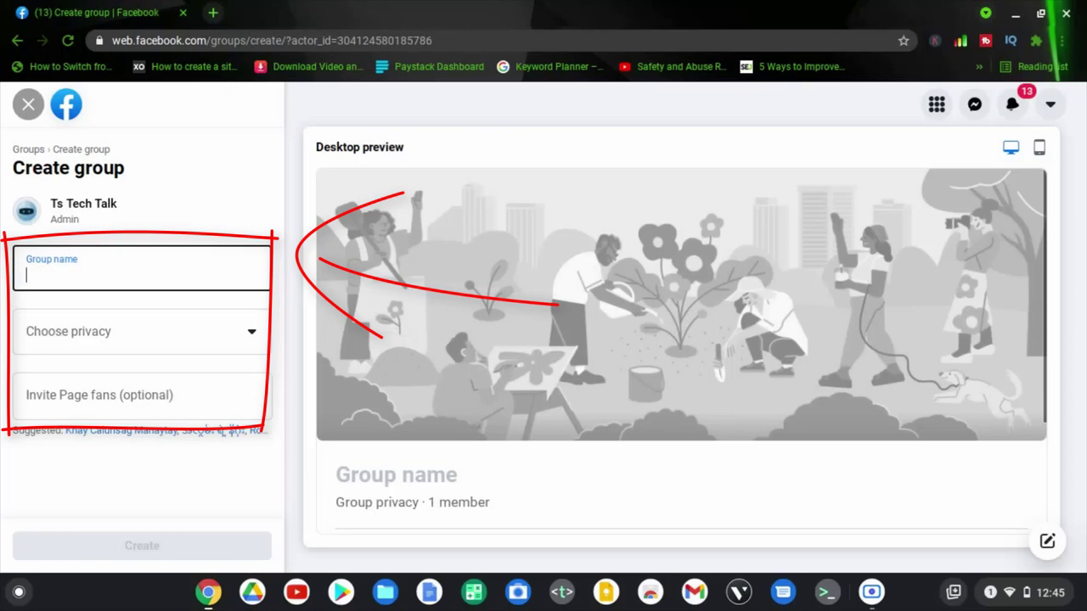
type("Quest")
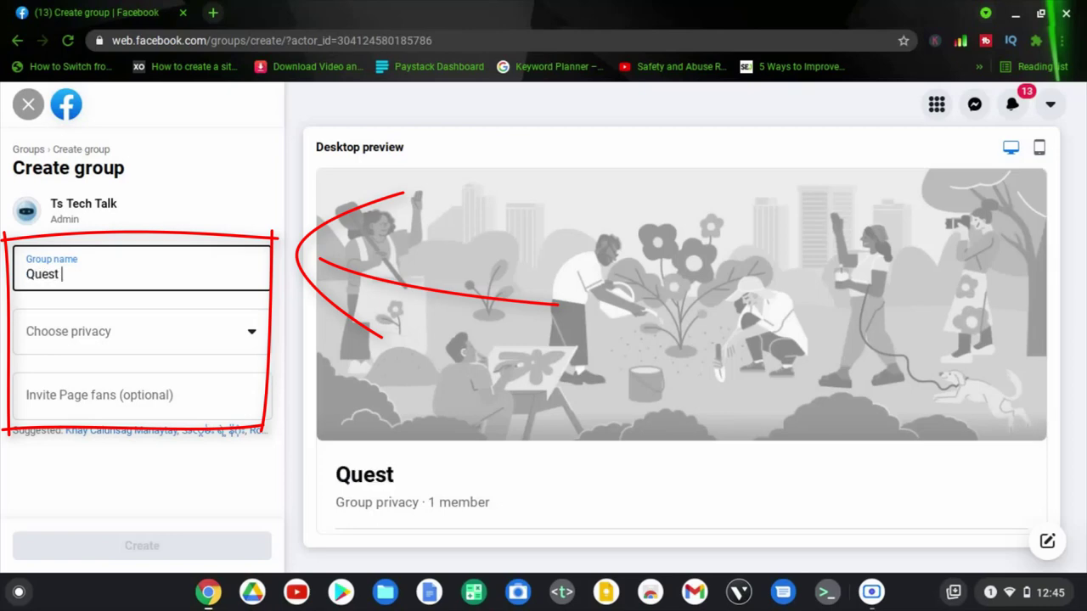
type("iona")
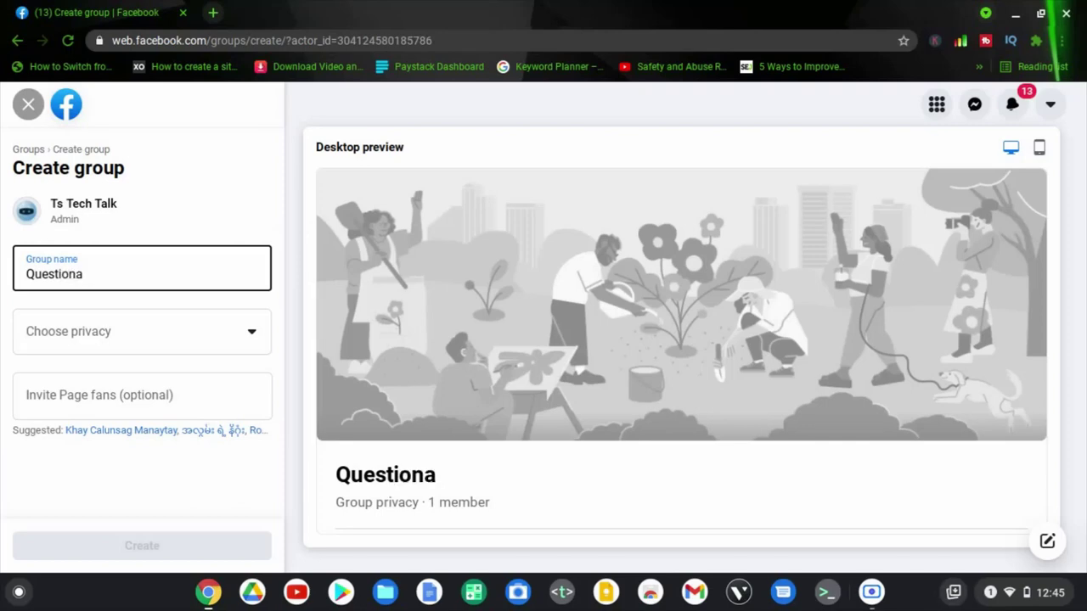
key("BackSpace")
type("Group")
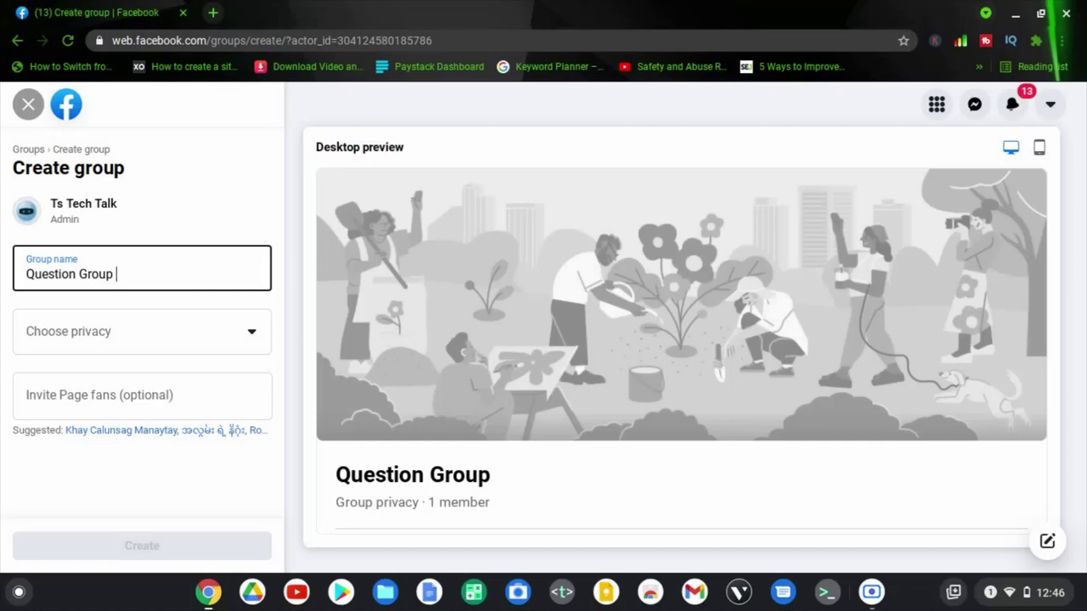
type("- TS TECH TALK")
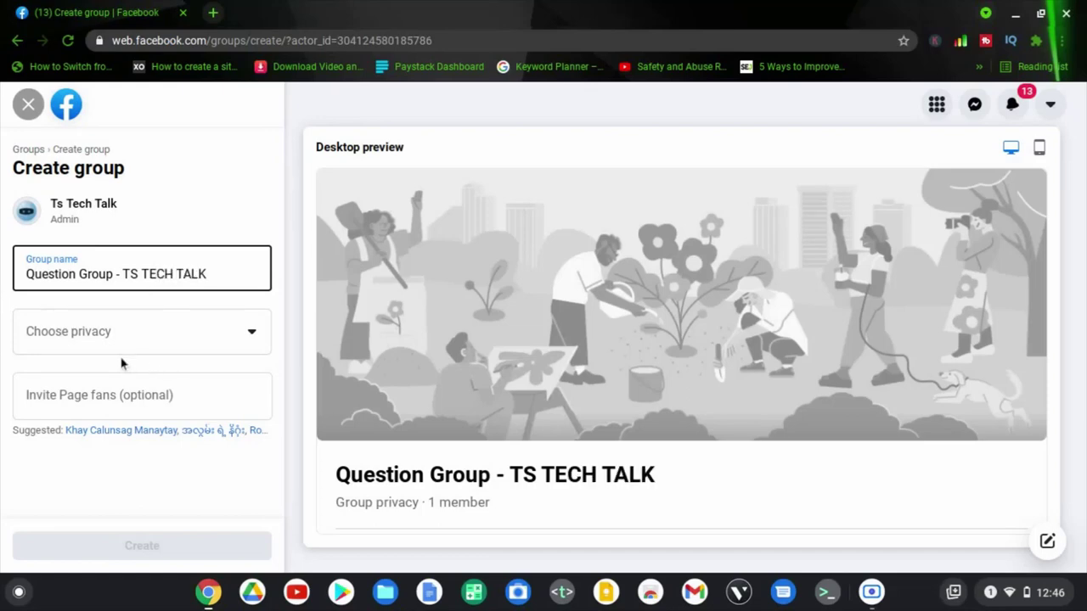
left_click(92, 339)
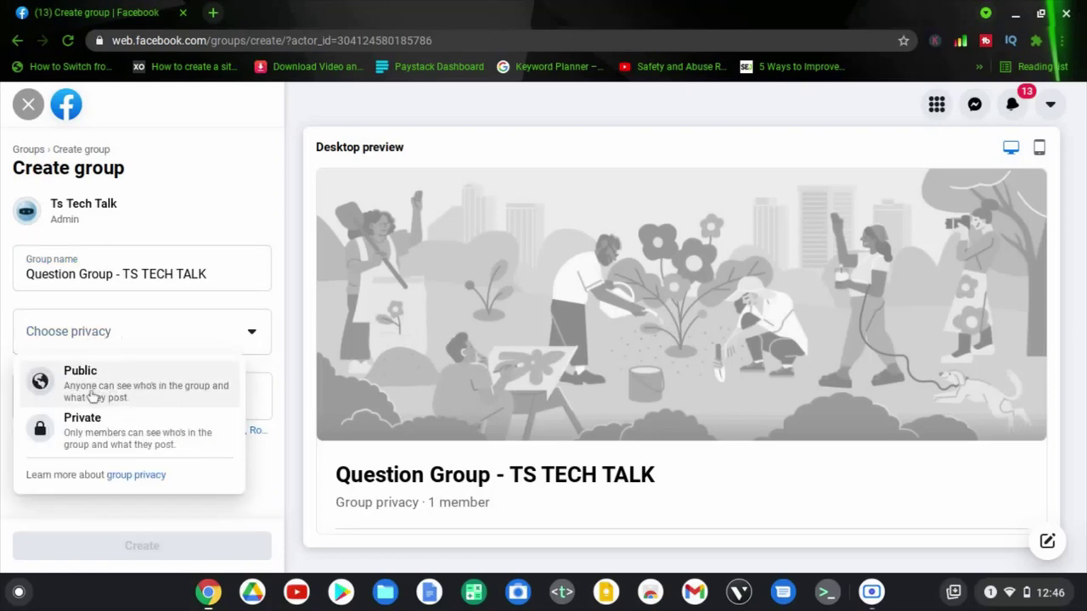
left_click(93, 390)
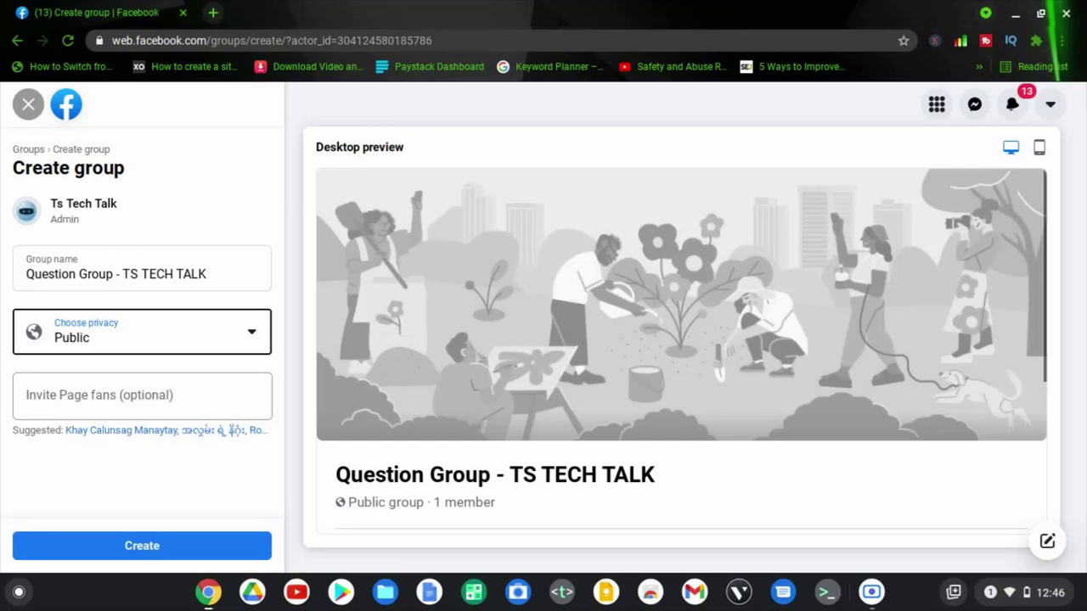
Step: Invite the first two suggested Page fans and create the group
left_click(151, 404)
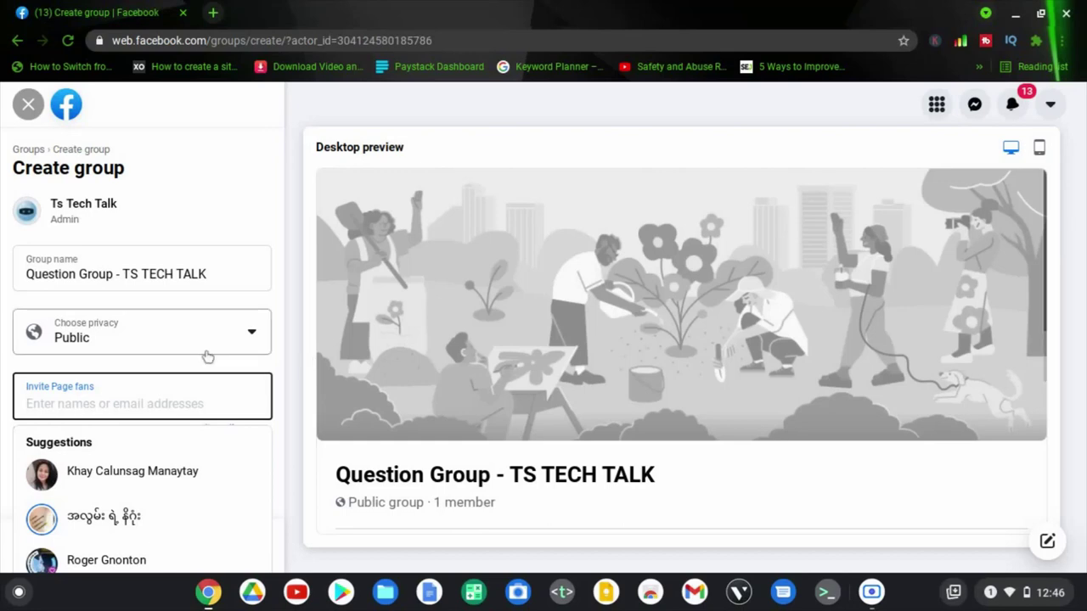
scroll(243, 465, "down", 3)
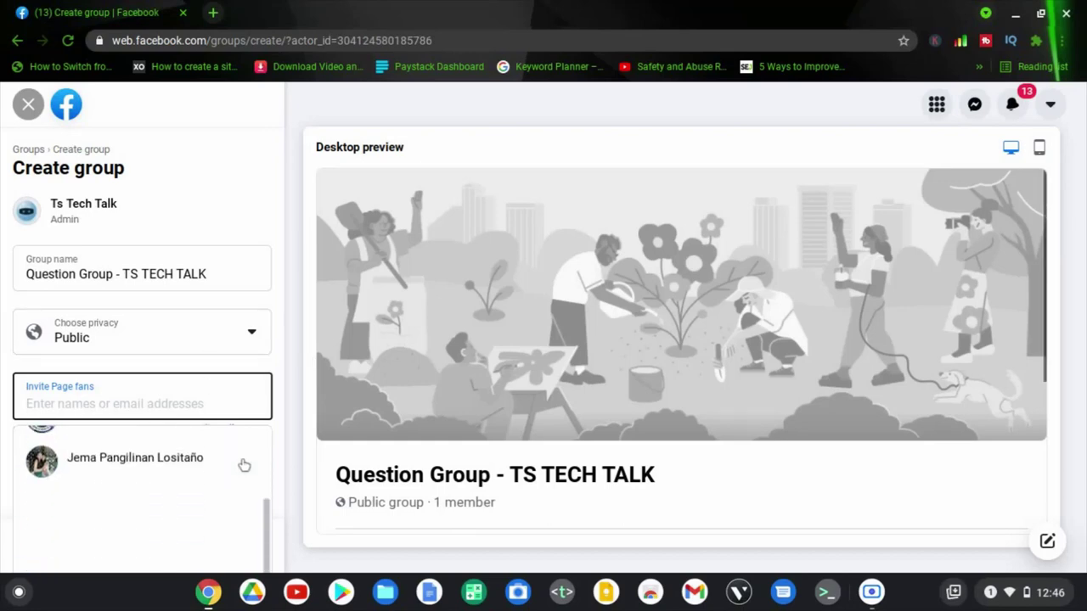
scroll(243, 463, "up", 3)
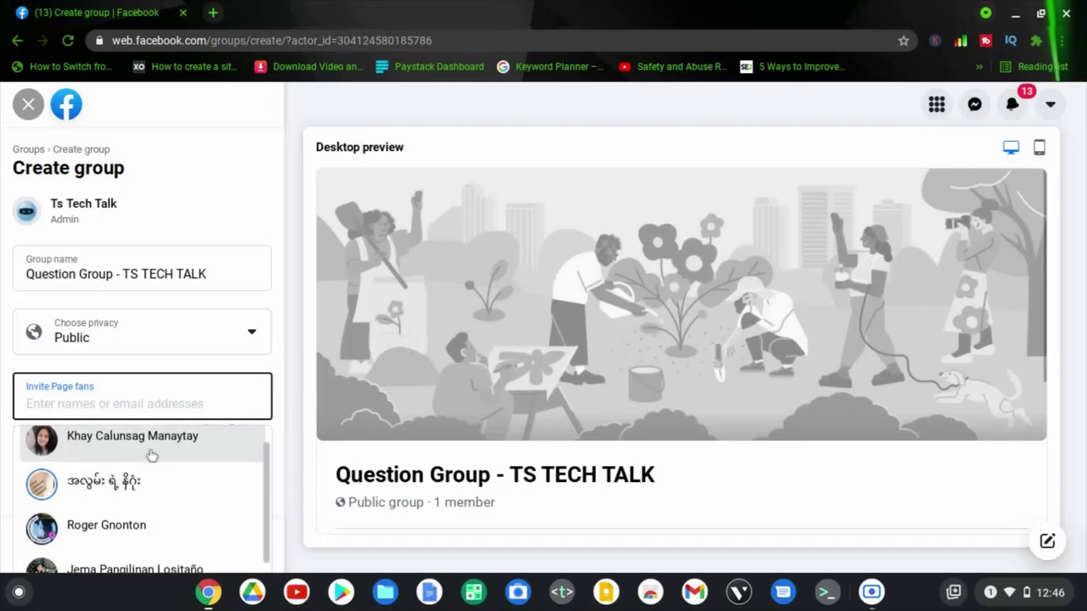
scroll(150, 454, "down", 3)
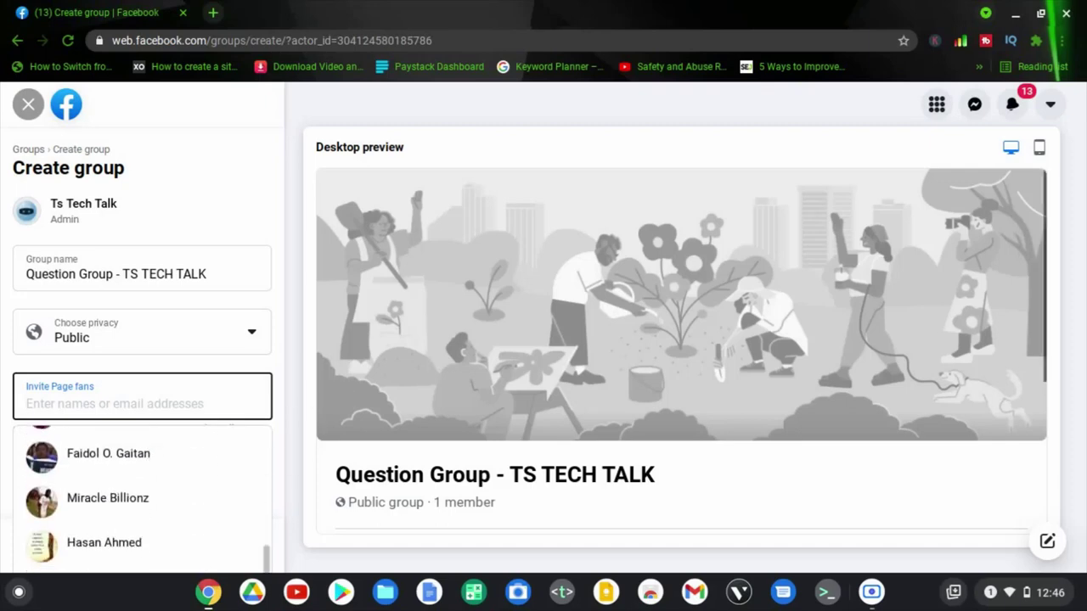
scroll(149, 453, "up", 3)
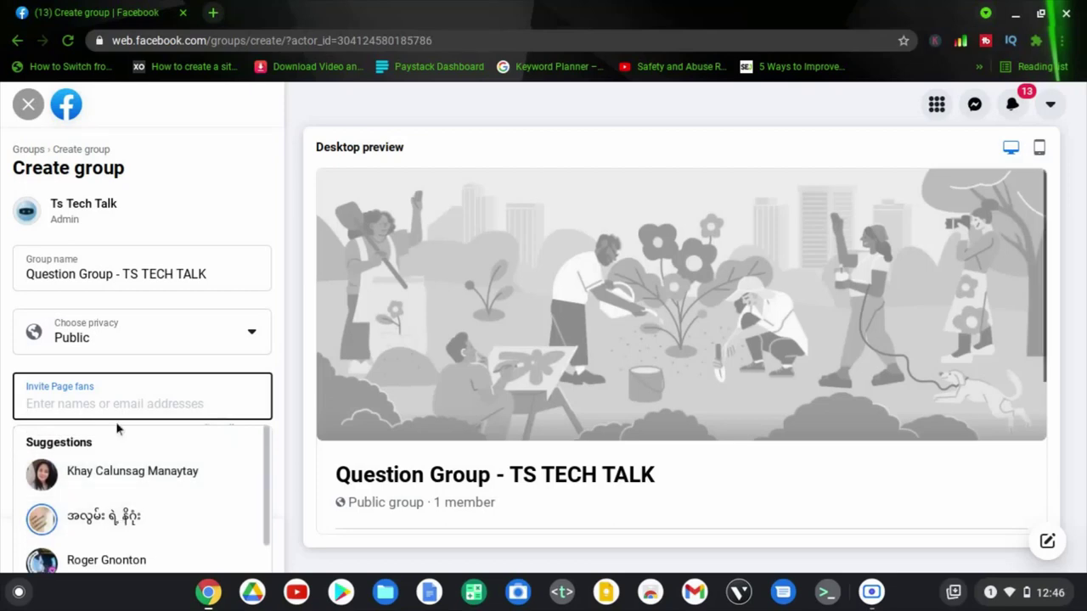
left_click(122, 479)
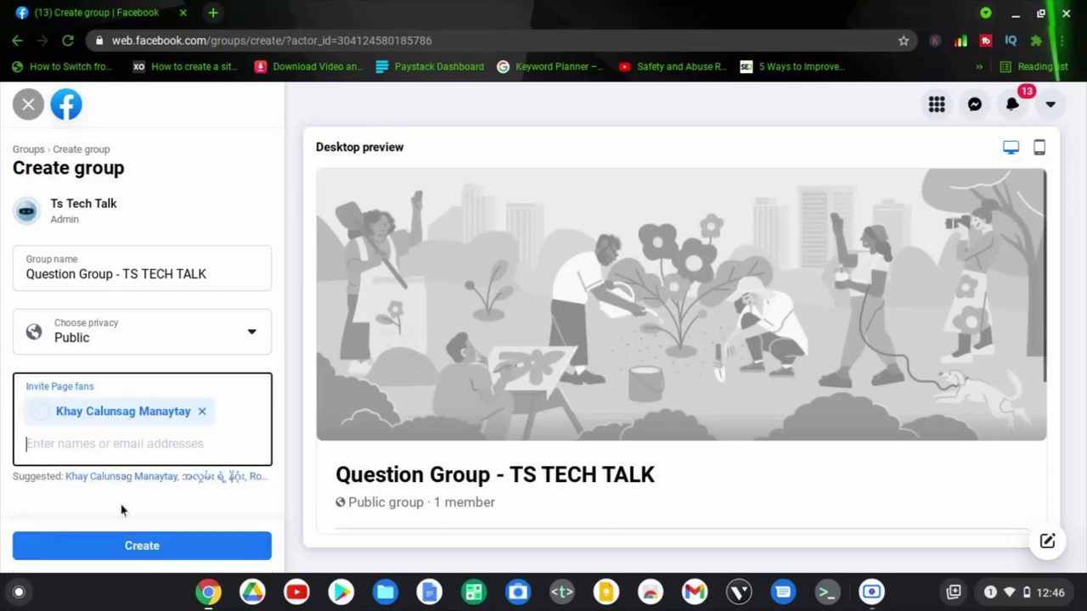
left_click(90, 448)
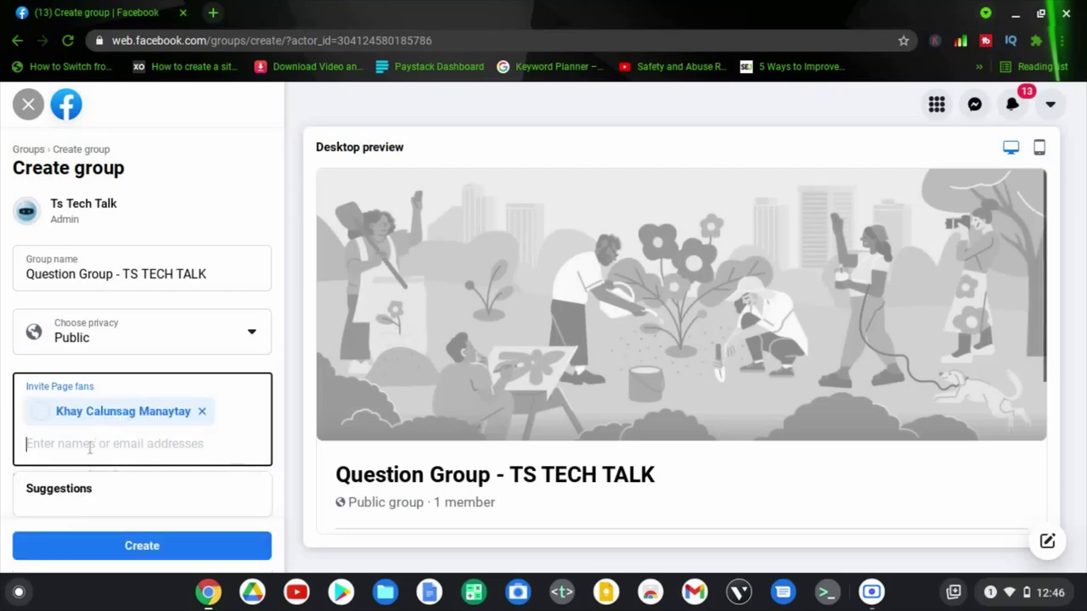
left_click(94, 523)
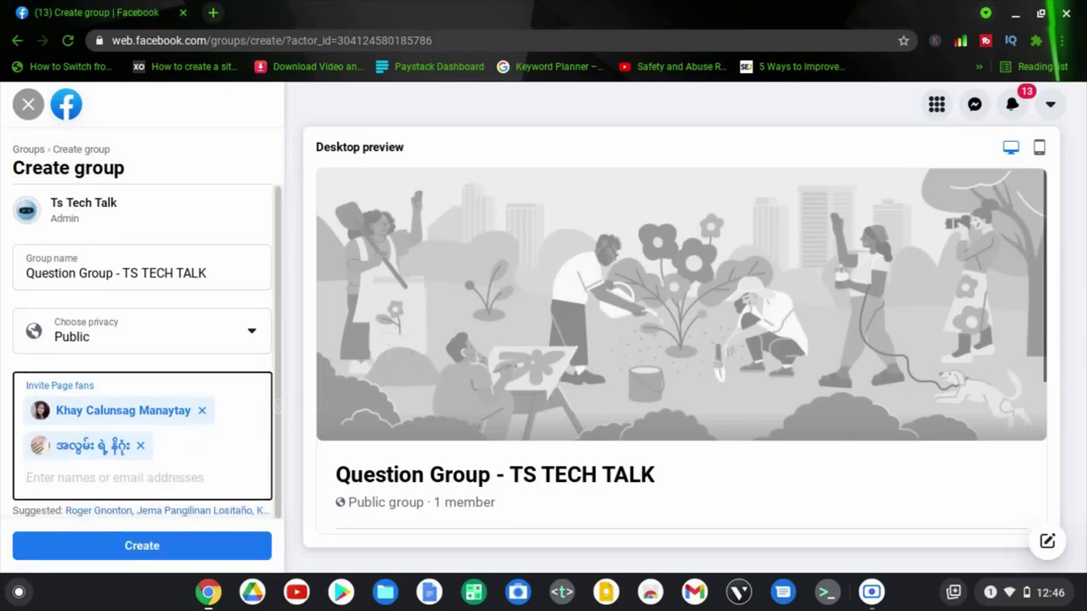
left_click(136, 548)
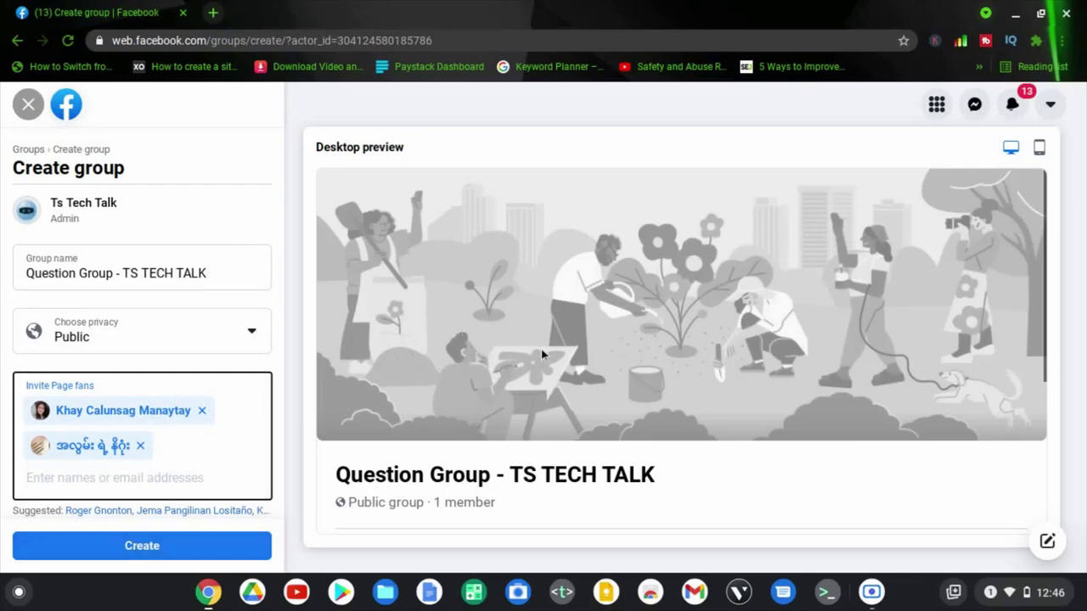
left_click(140, 547)
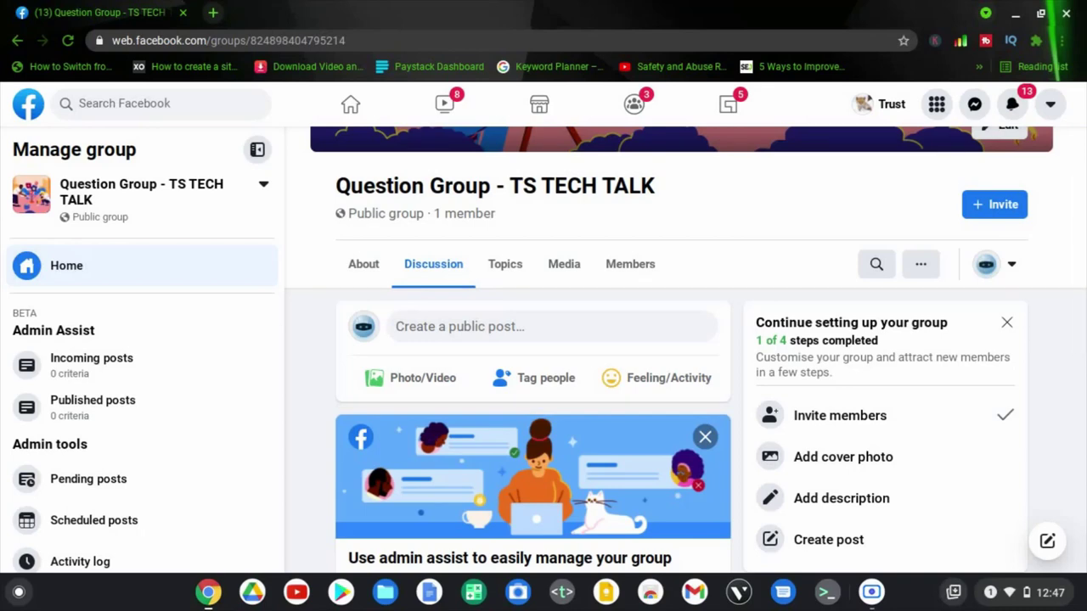
Step: Examine the new group's cover, setup suggestions, activity and About details, along with its admin tools
scroll(637, 276, "up", 3)
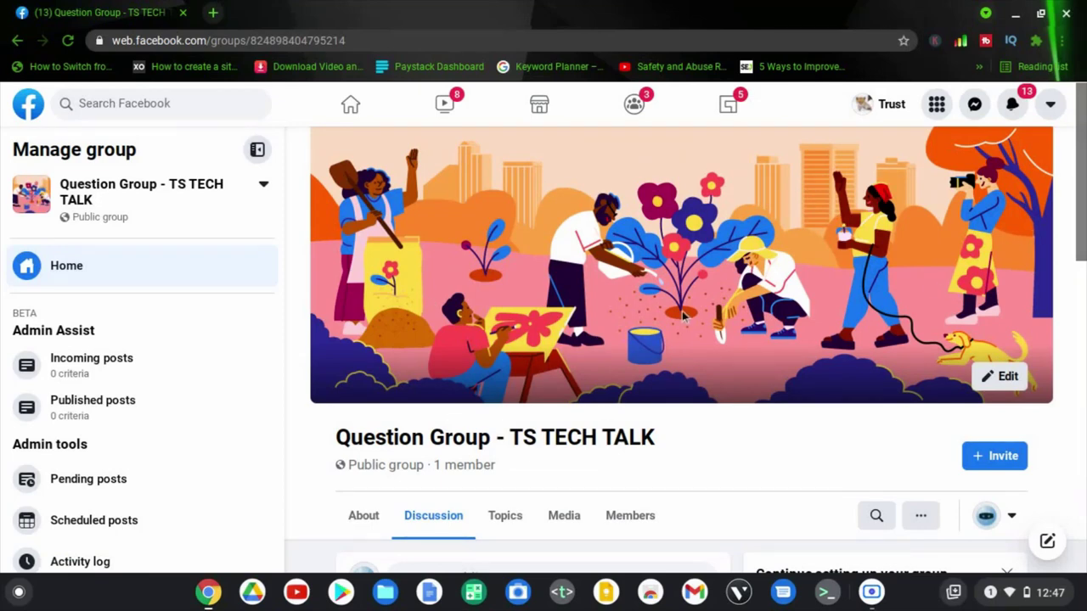
scroll(684, 314, "down", 3)
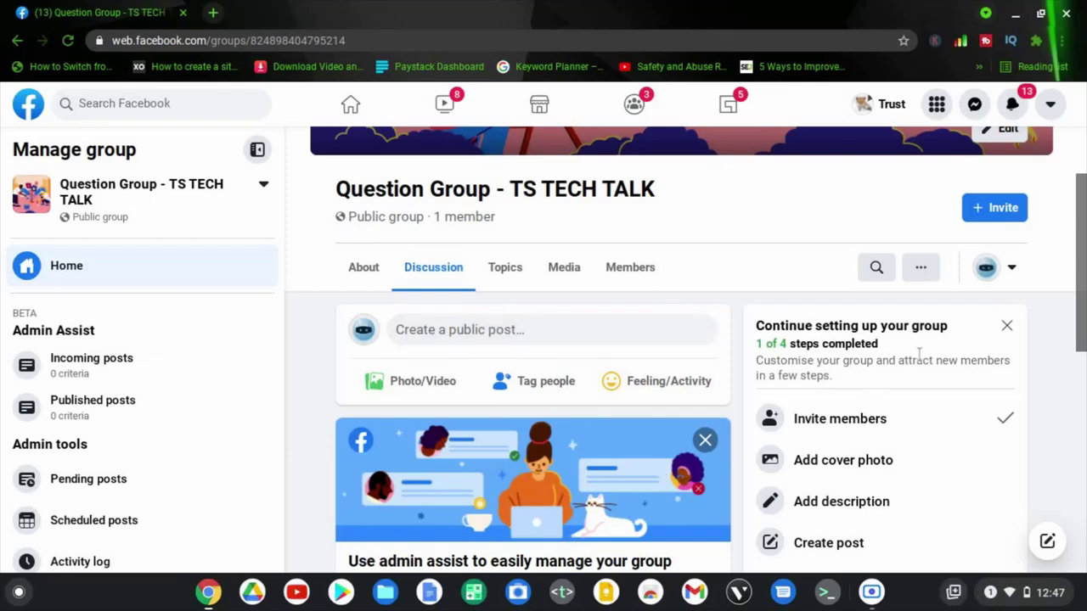
scroll(917, 354, "down", 2)
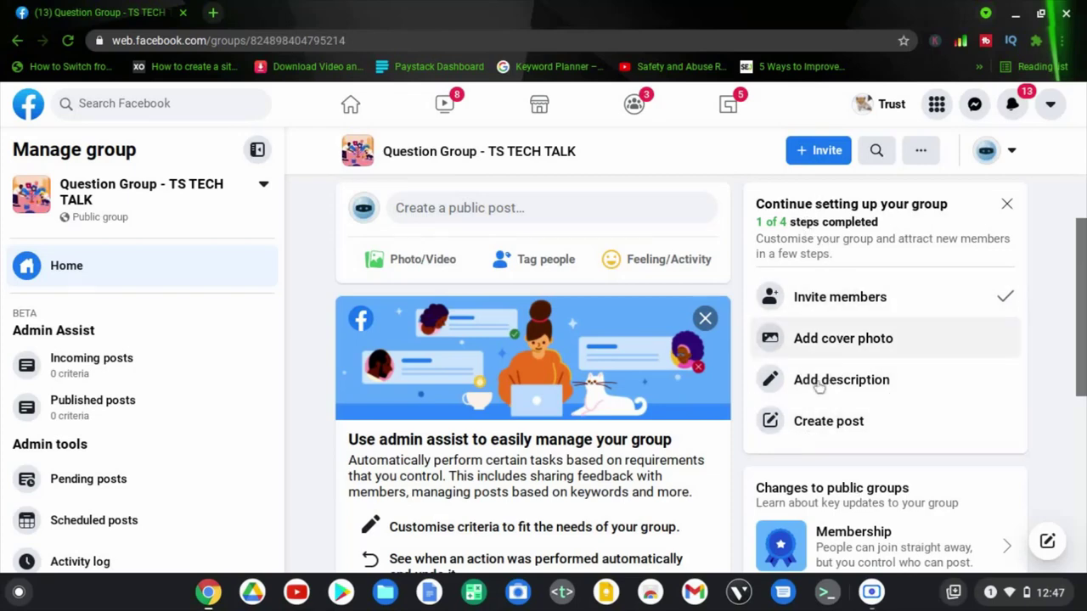
scroll(702, 249, "down", 2)
scroll(702, 250, "down", 1)
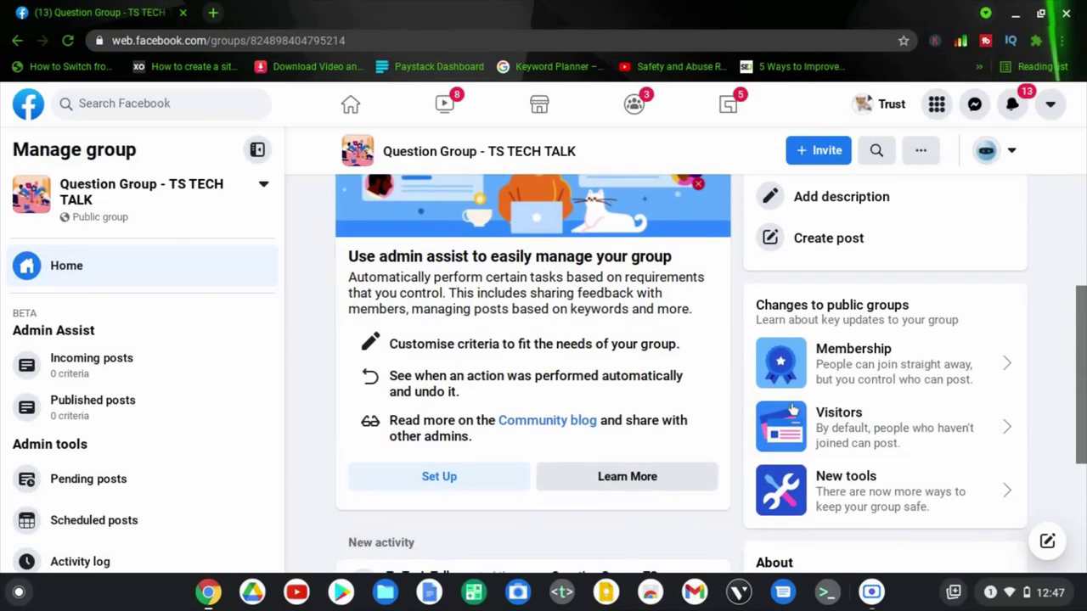
scroll(511, 386, "down", 5)
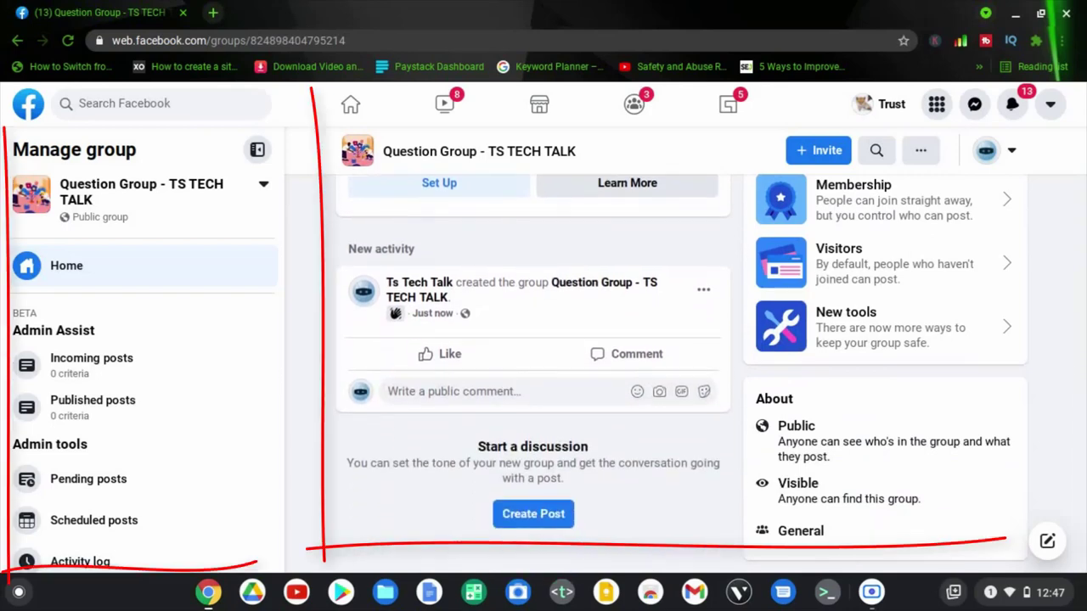
scroll(532, 365, "up", 5)
scroll(629, 365, "up", 3)
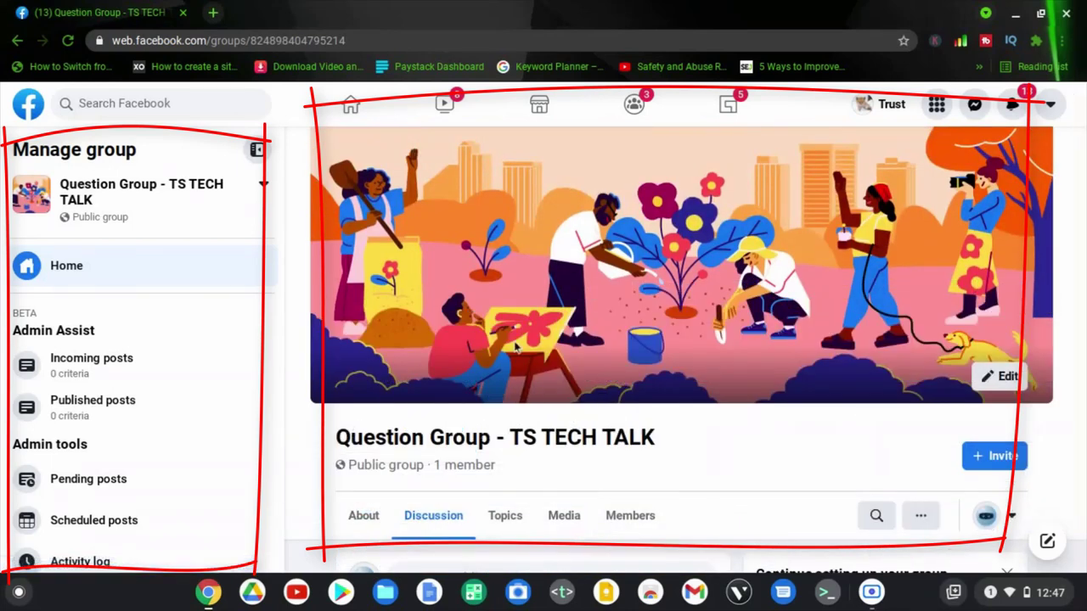
scroll(281, 286, "down", 3)
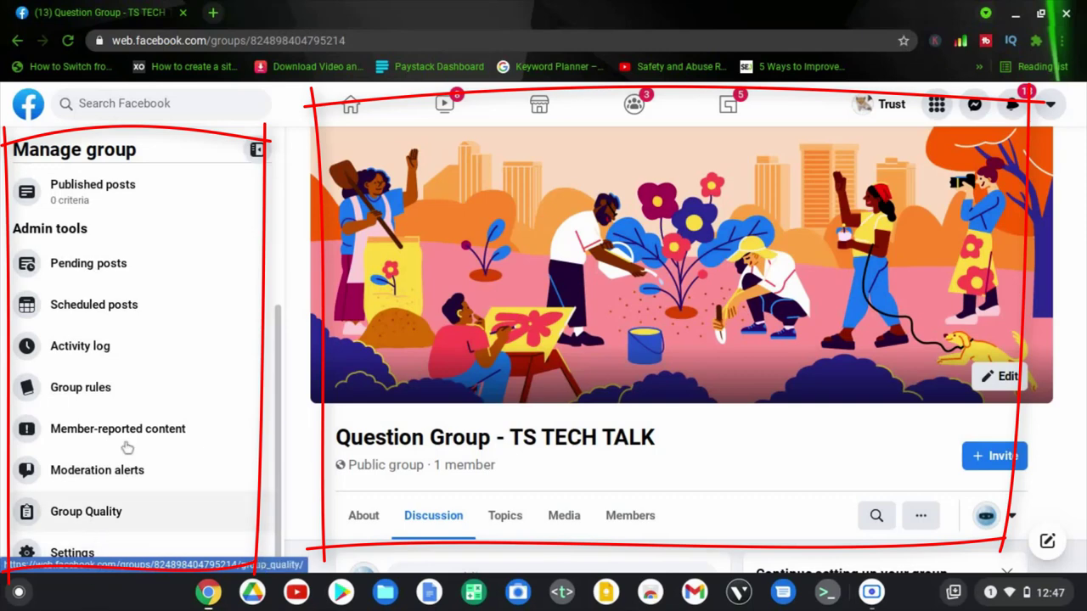
scroll(131, 371, "up", 3)
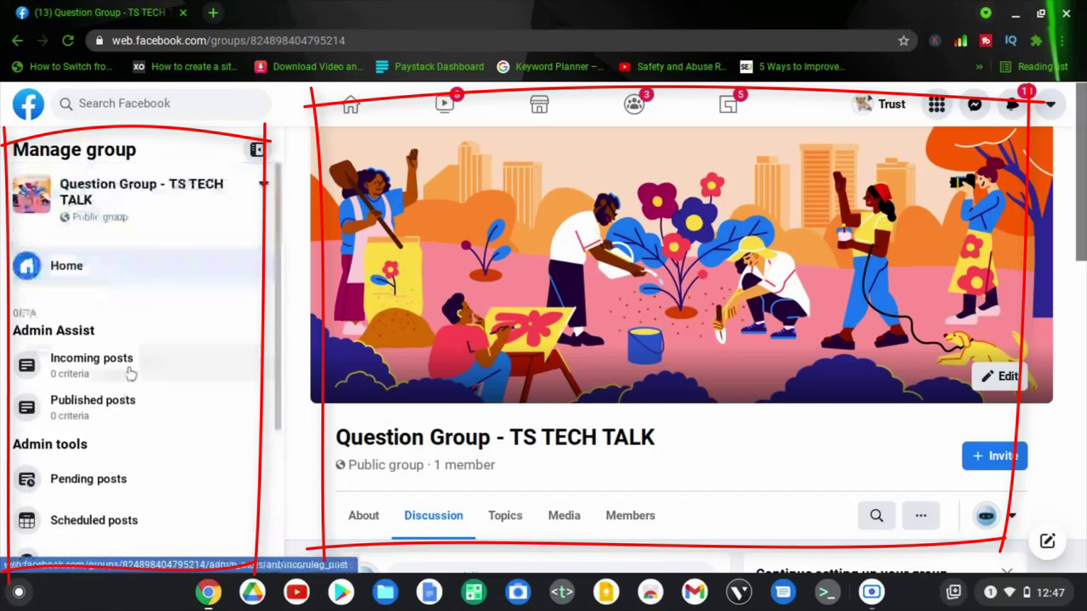
scroll(181, 314, "down", 3)
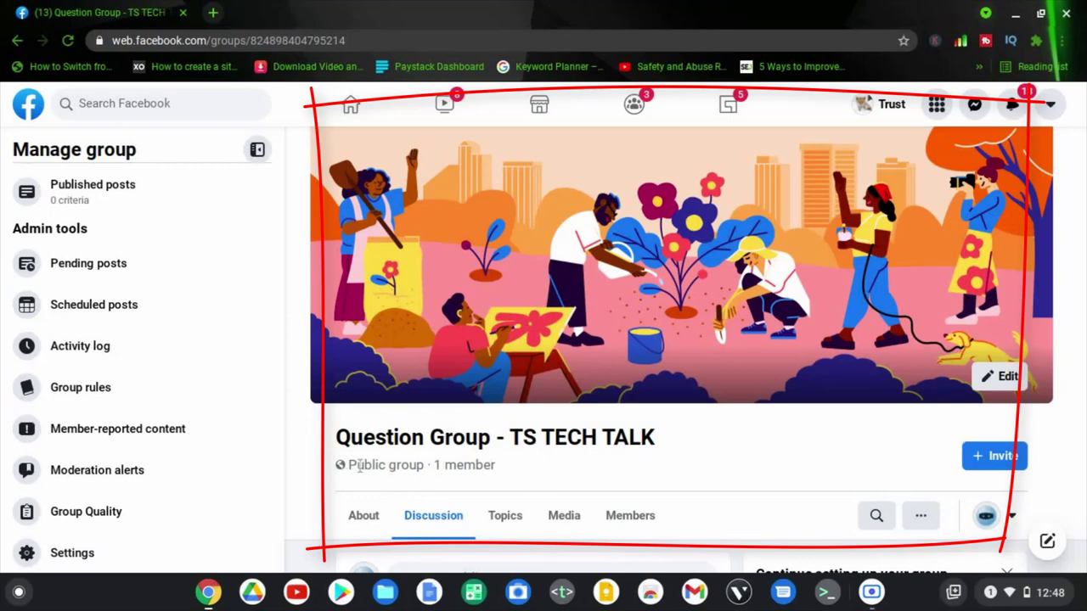
Step: Check which profile or Page identities are available for interacting in the new group
scroll(160, 413, "up", 3)
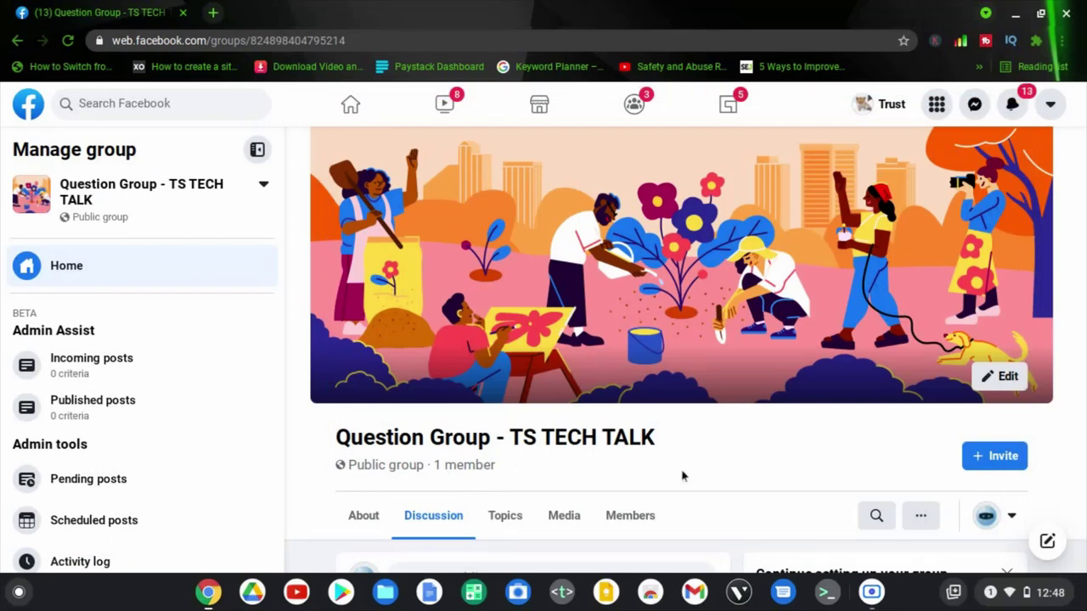
scroll(682, 476, "down", 3)
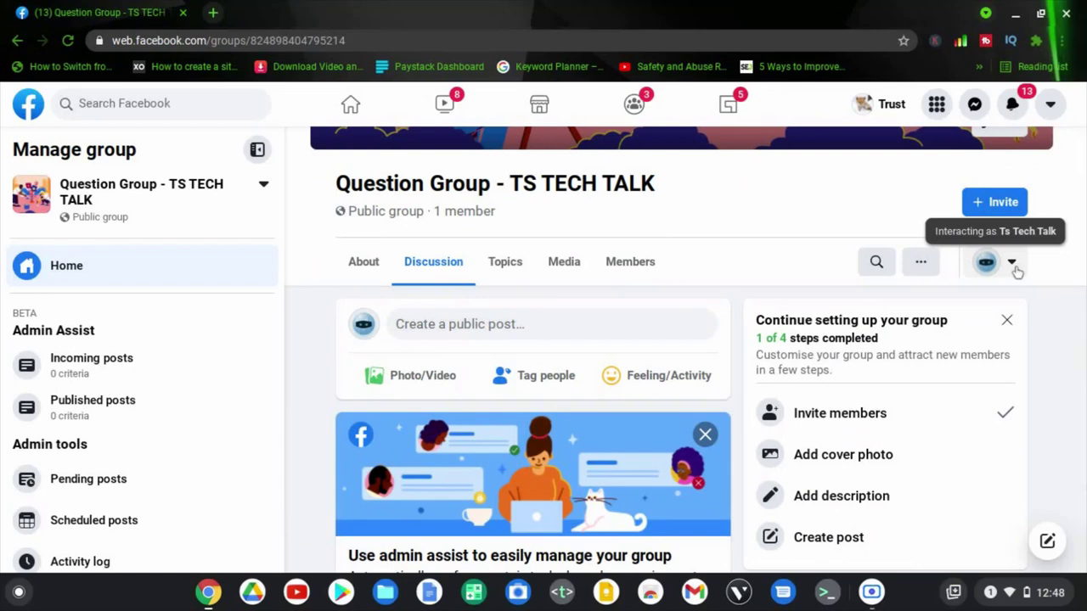
left_click(1012, 265)
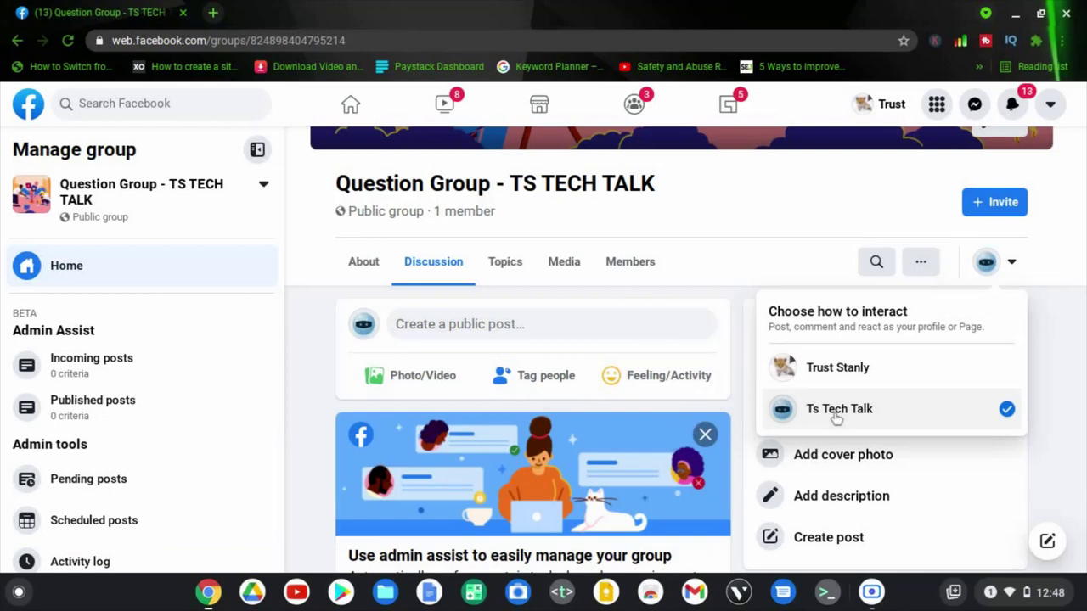
left_click(320, 363)
Step: Open the new group's settings and examine its setup, customisation, extra feature, participation, discussion and advanced options
scroll(39, 341, "down", 3)
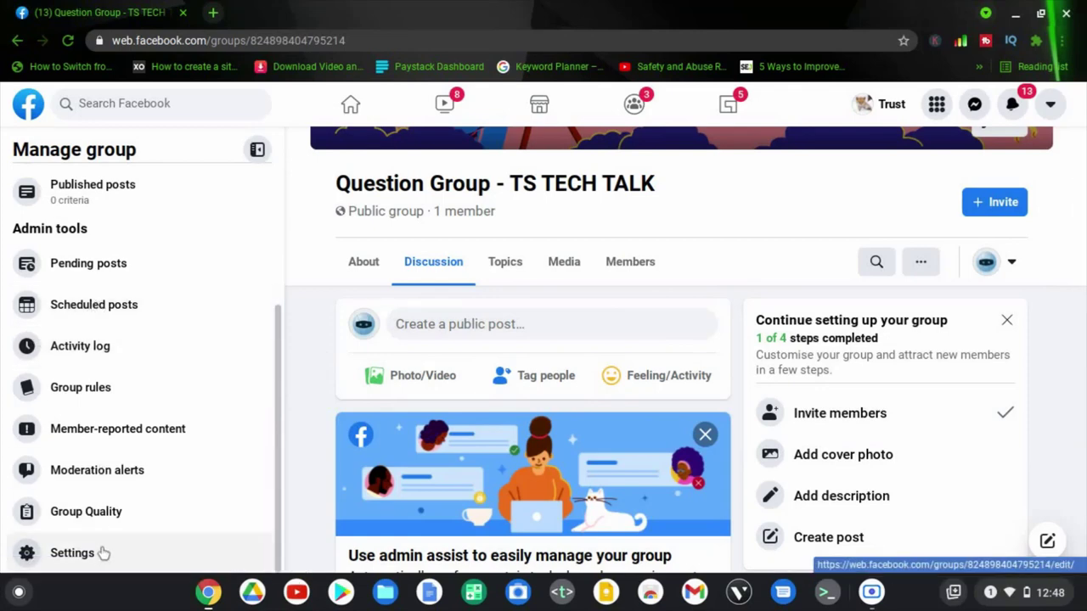
left_click(101, 553)
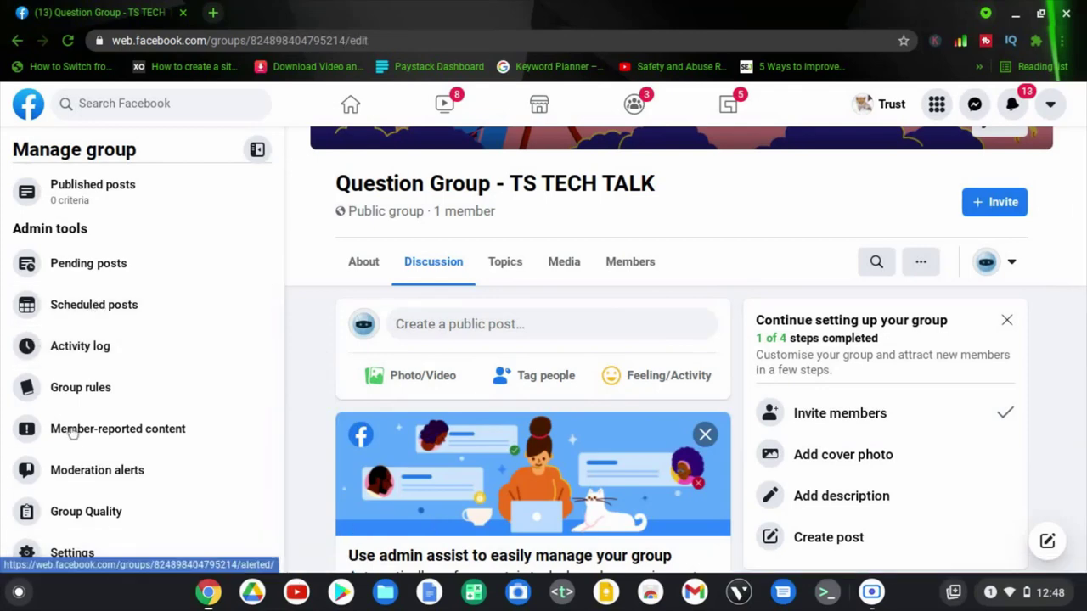
left_click(87, 552)
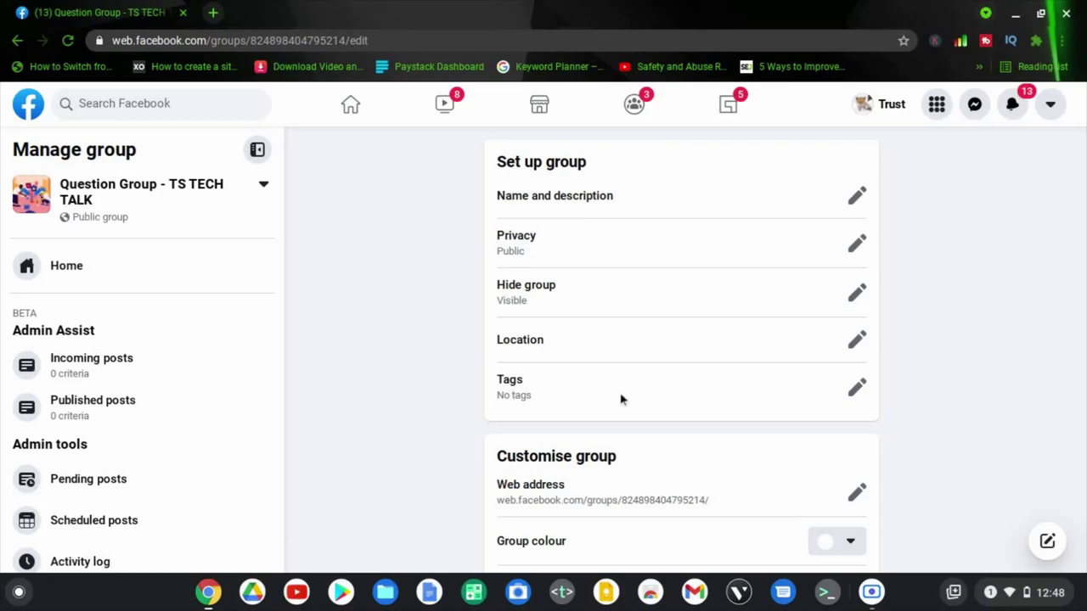
scroll(620, 399, "down", 3)
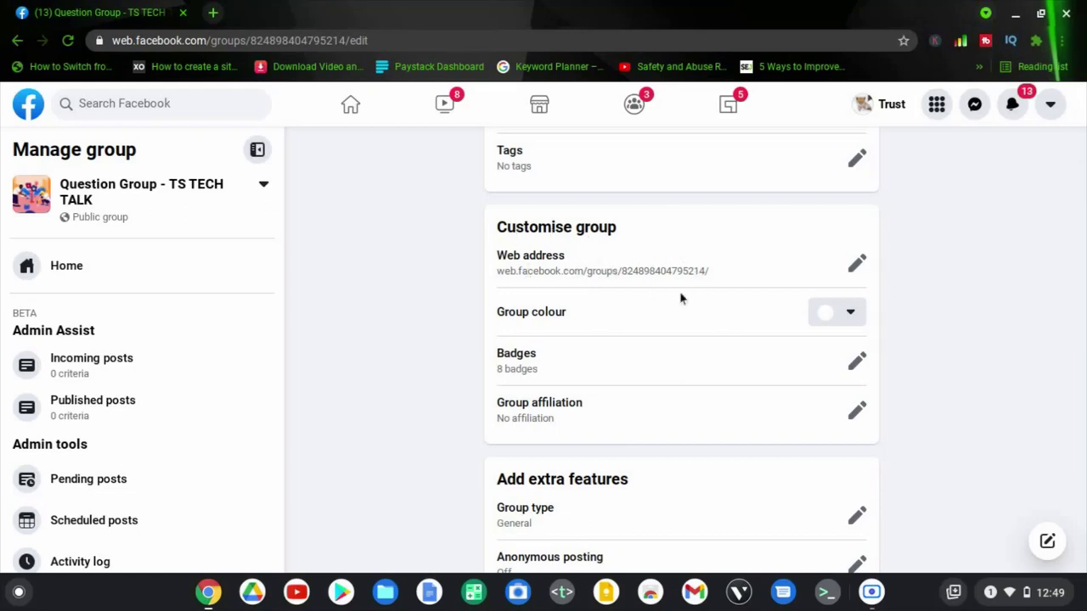
scroll(680, 298, "down", 10)
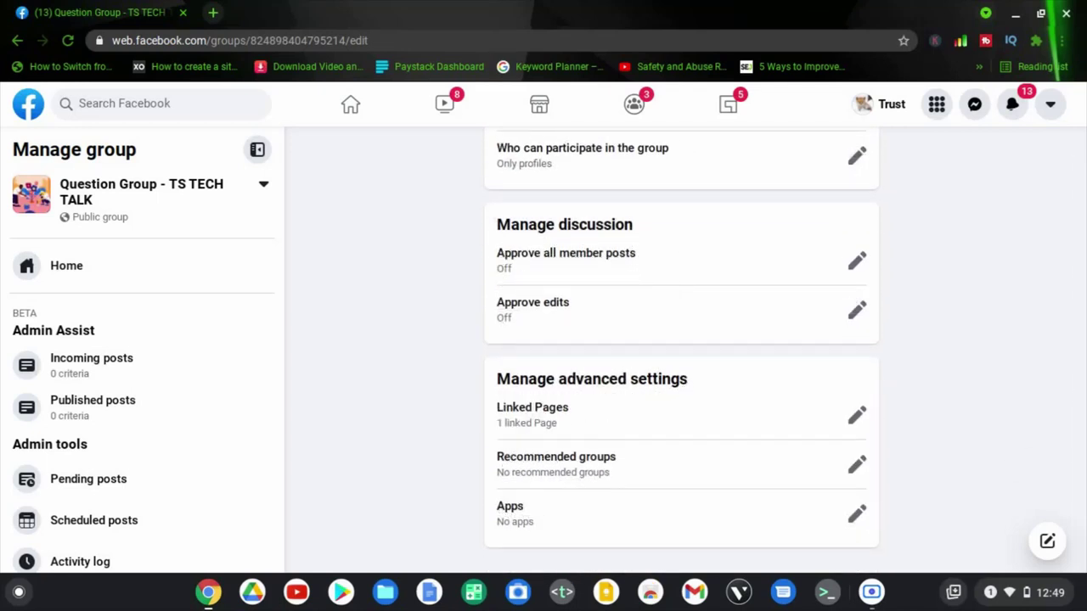
scroll(679, 346, "up", 10)
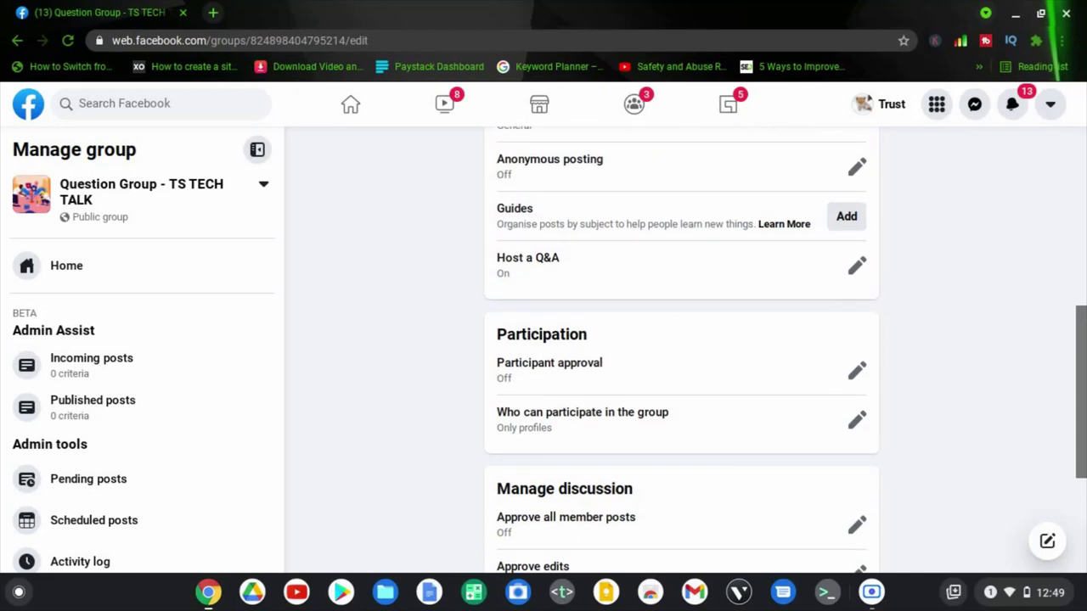
scroll(679, 347, "up", 2)
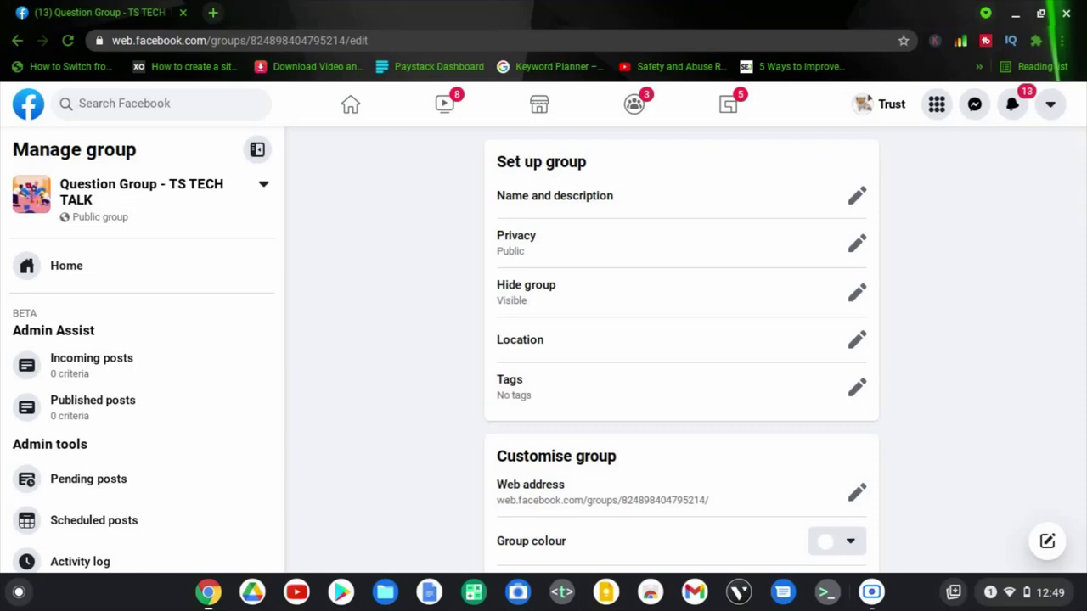
Step: Return to the Ts Tech Talk page's Groups section and look through its linked groups
left_click(82, 267)
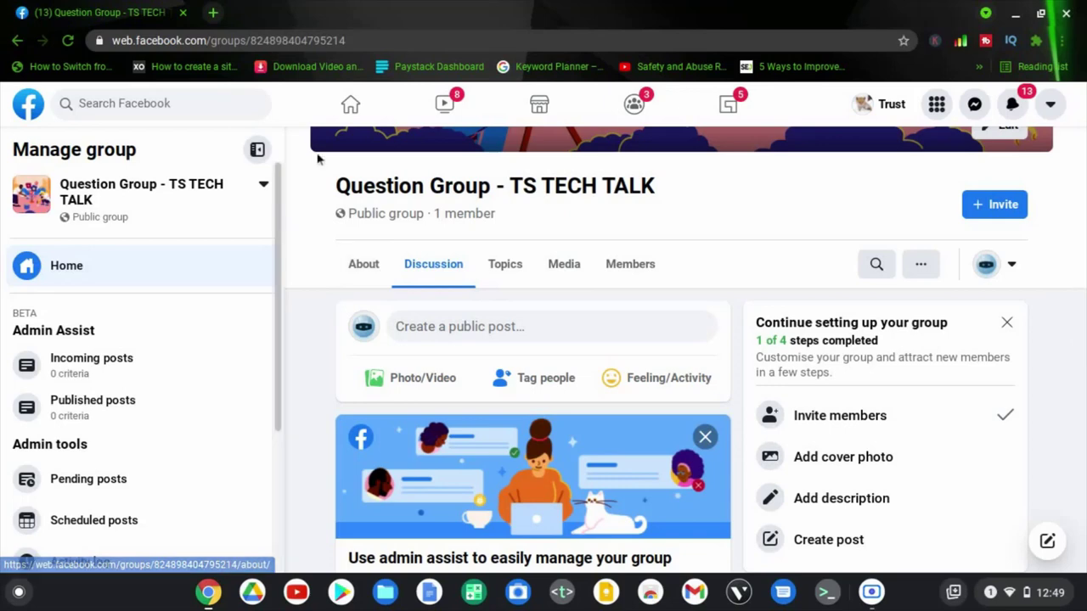
left_click(353, 117)
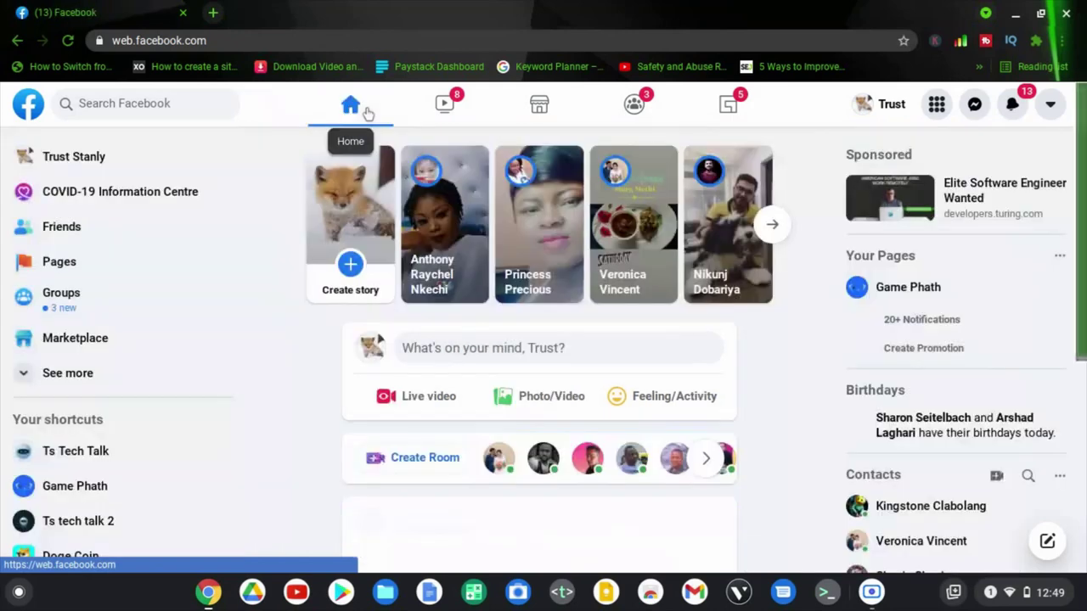
left_click(68, 270)
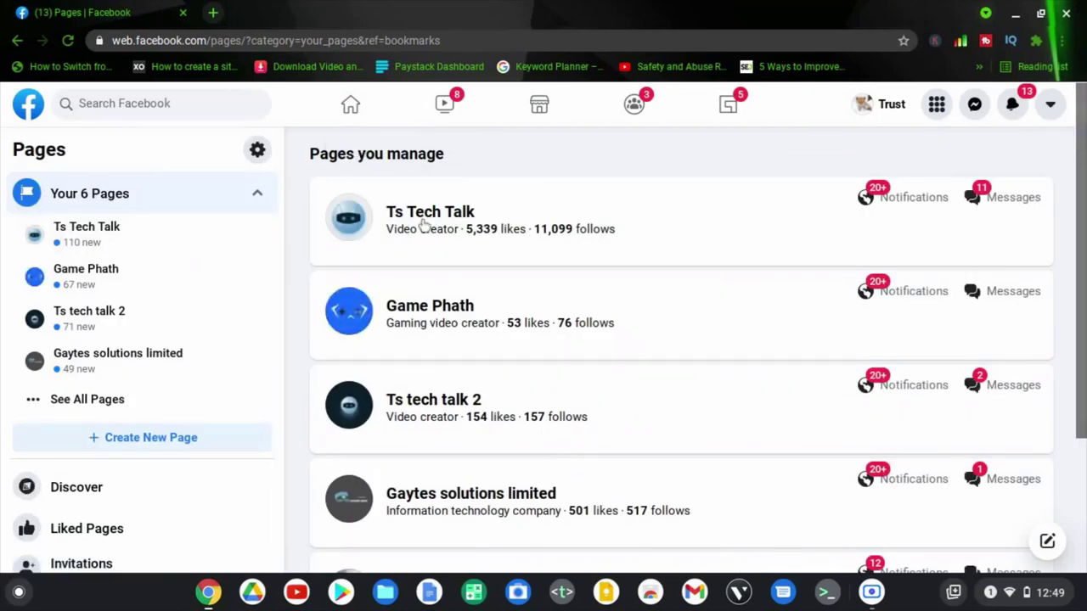
left_click(425, 222)
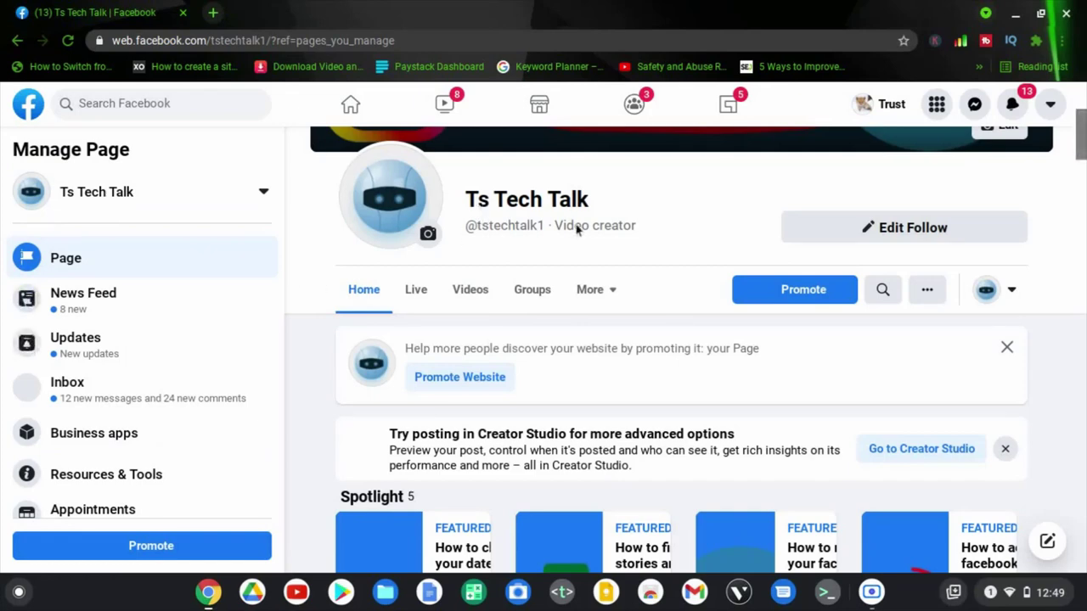
left_click(532, 292)
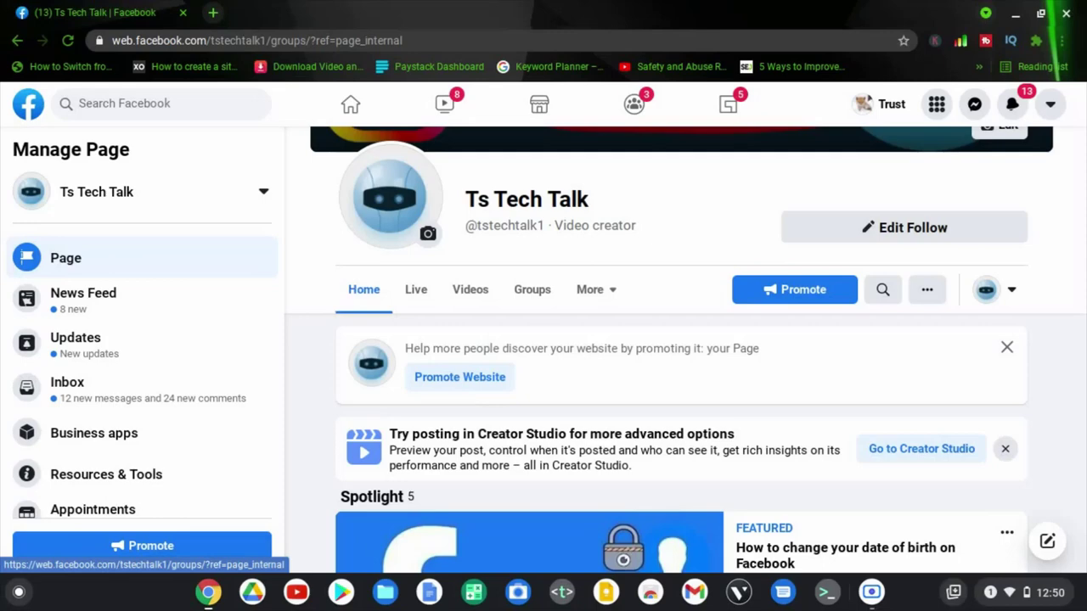
scroll(794, 403, "down", 3)
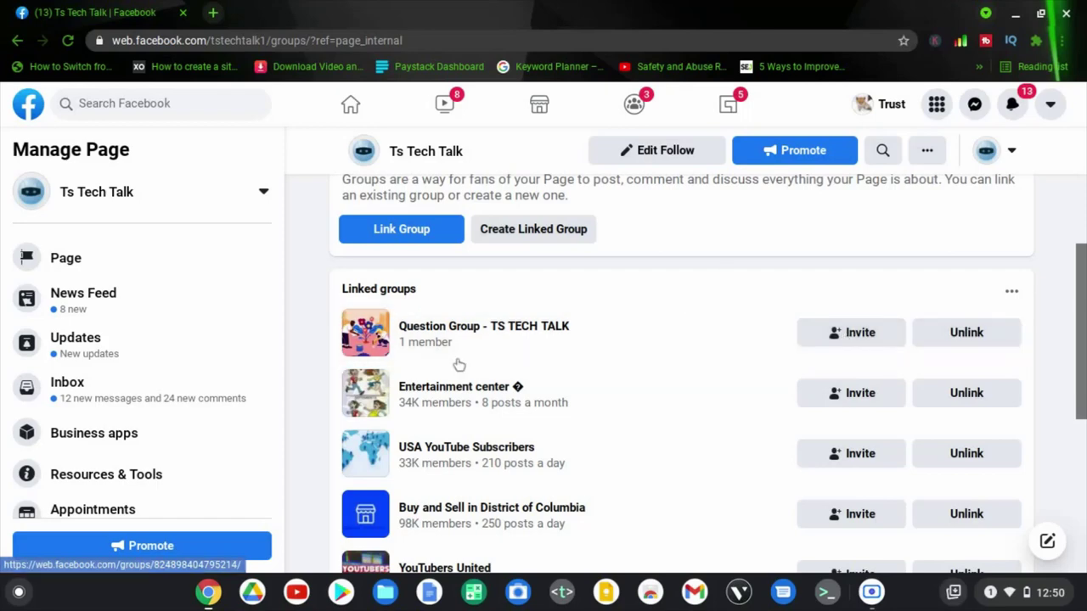
scroll(475, 365, "down", 2)
scroll(458, 363, "down", 2)
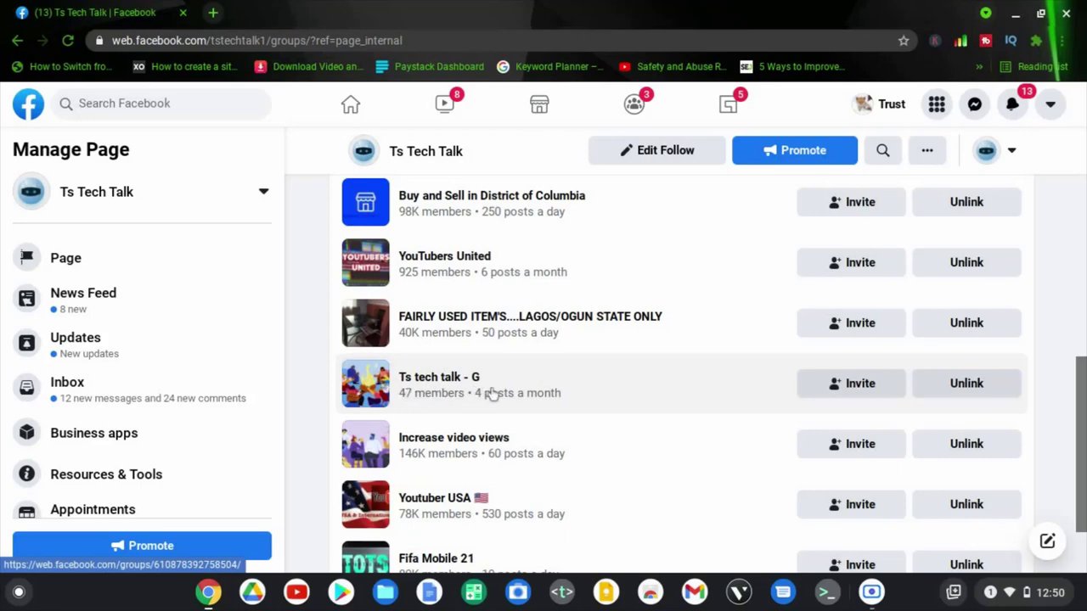
scroll(520, 381, "down", 2)
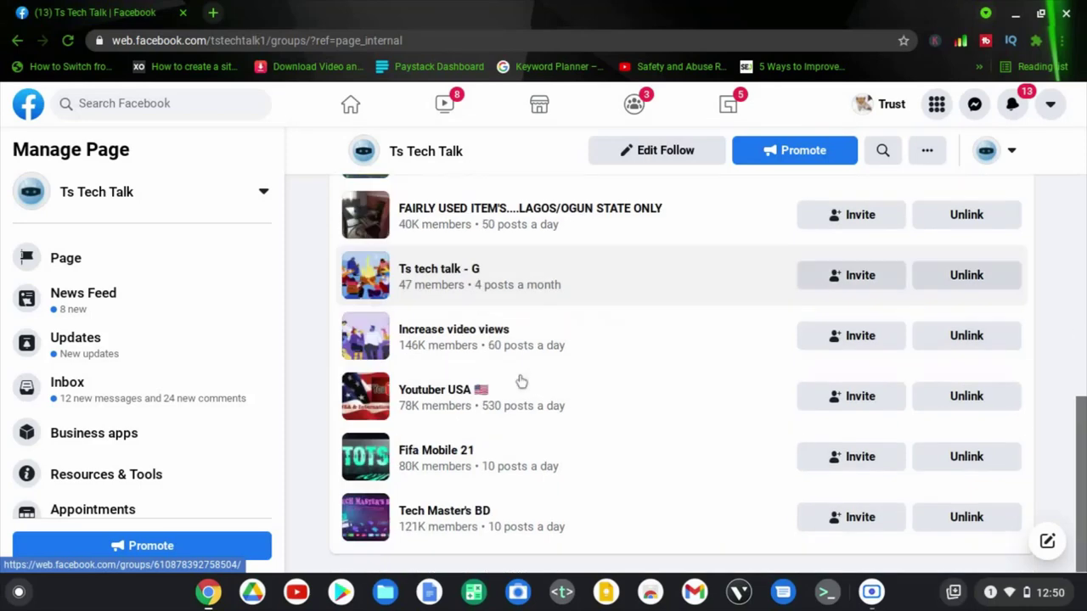
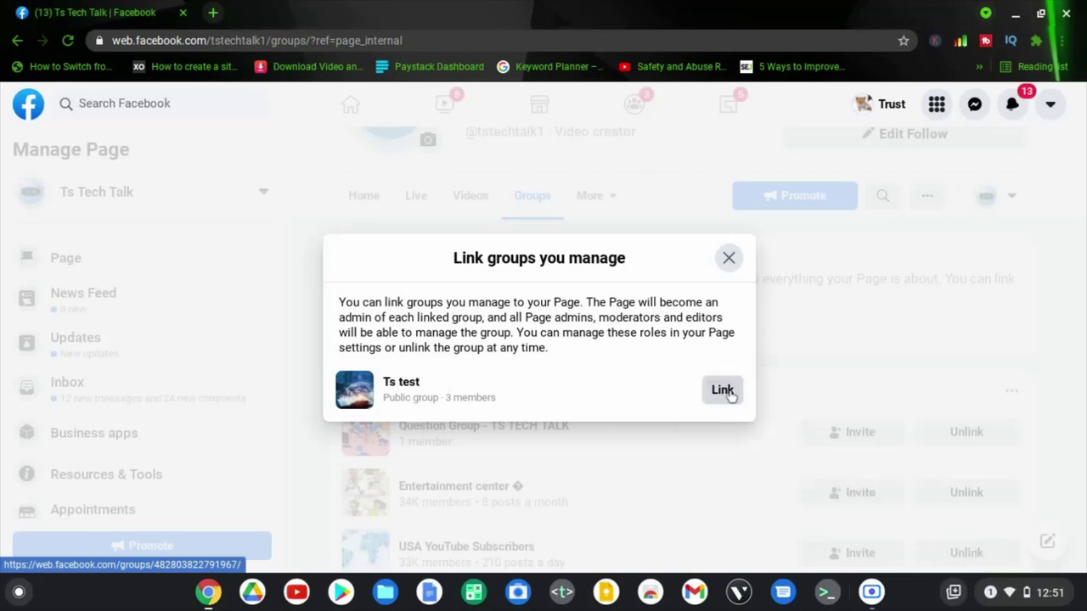
Step: Link the existing Ts test group to the Ts Tech Talk page
left_click(722, 391)
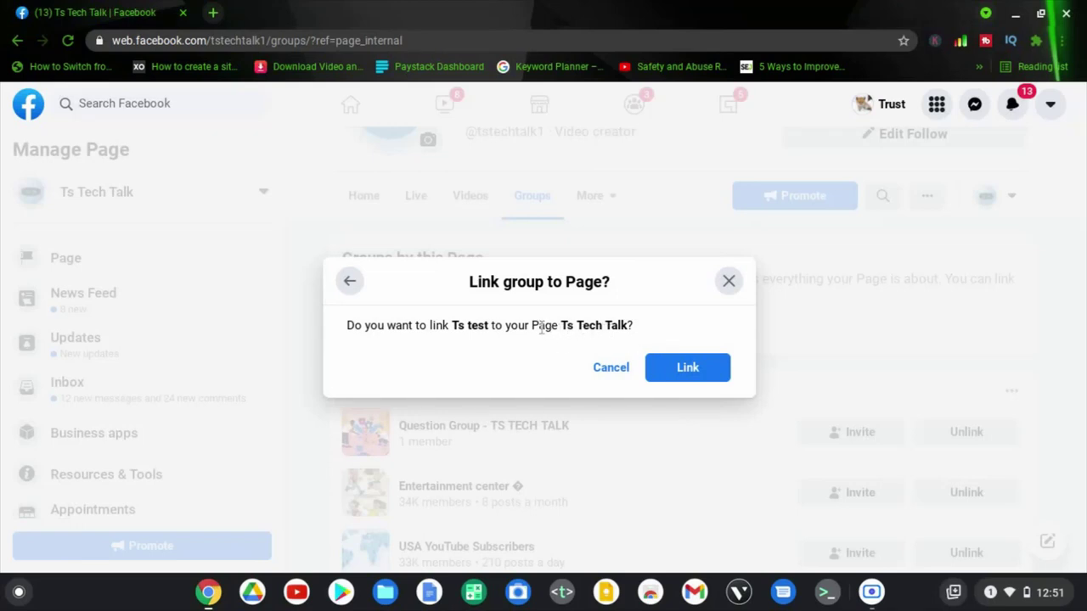
left_click_drag(541, 328, 606, 321)
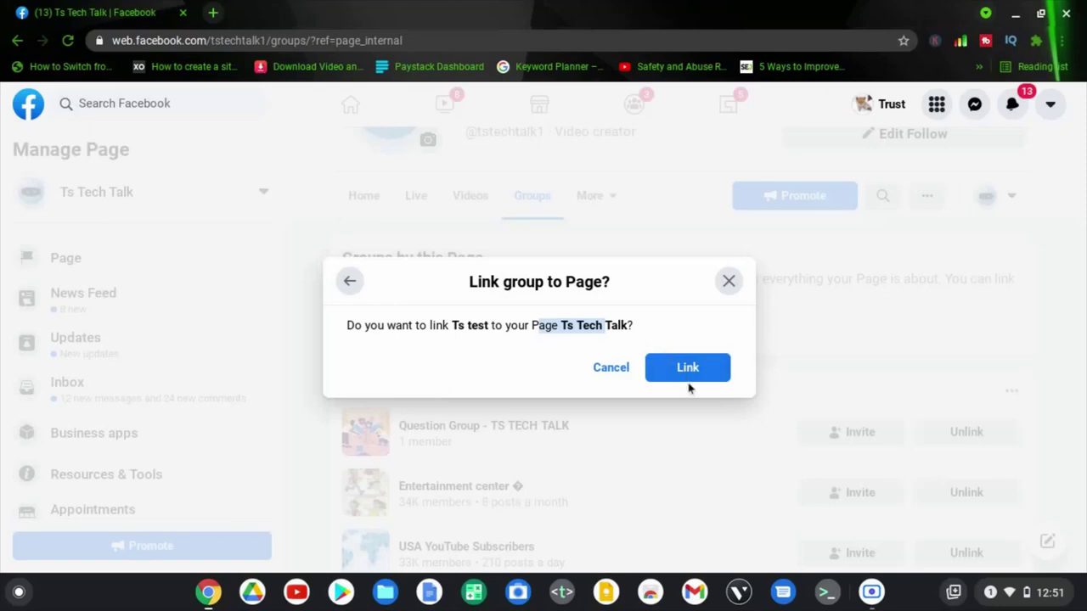
left_click(675, 368)
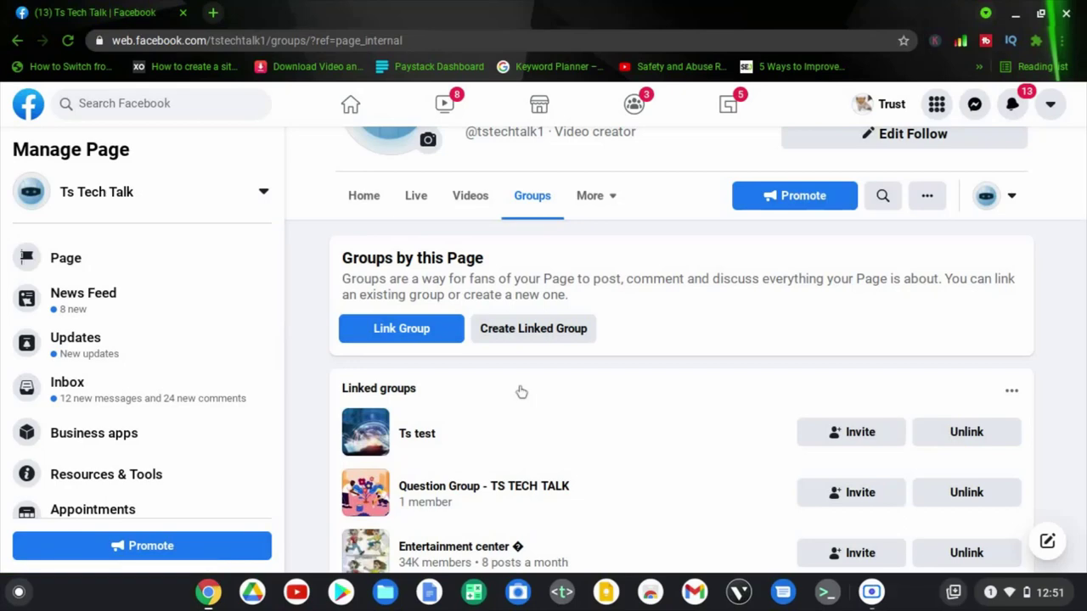
Step: Open the Ts test group from the linked groups of the managed Ts tech talk 2 page
left_click(349, 106)
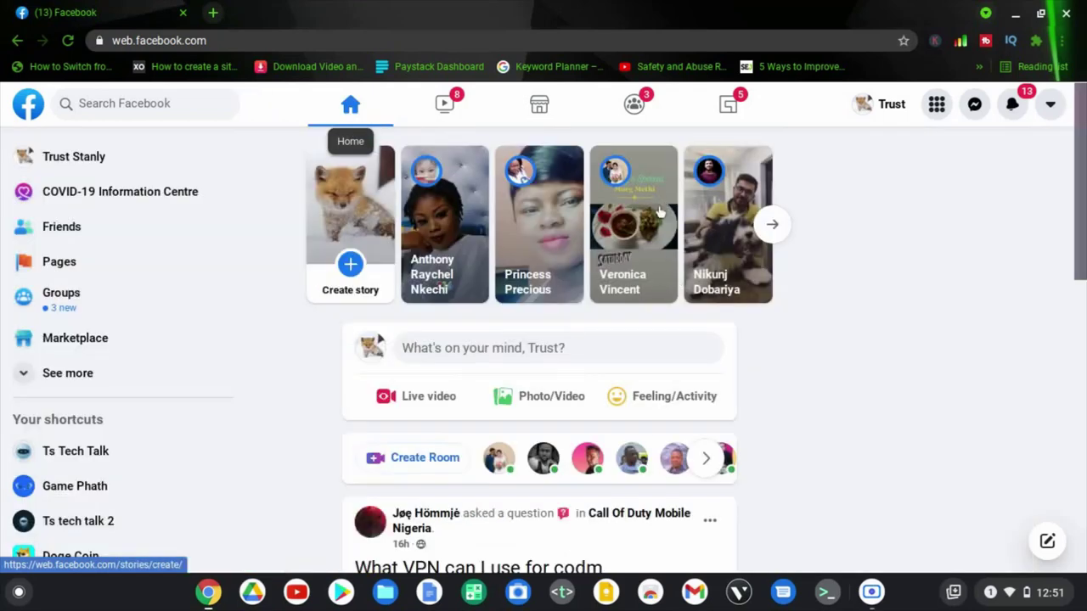
left_click(48, 268)
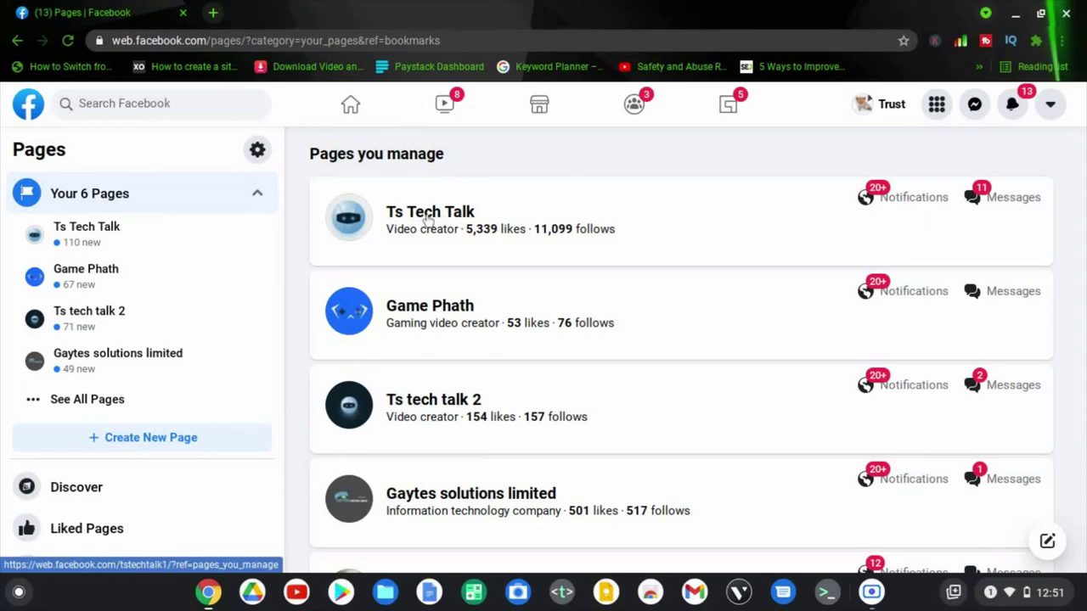
left_click(433, 401)
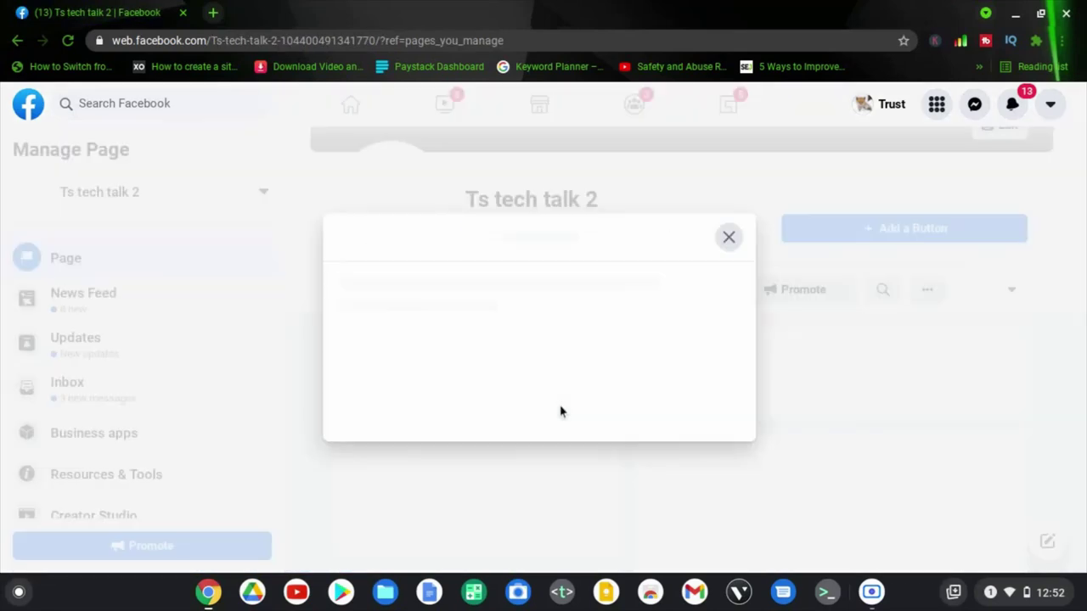
left_click(728, 239)
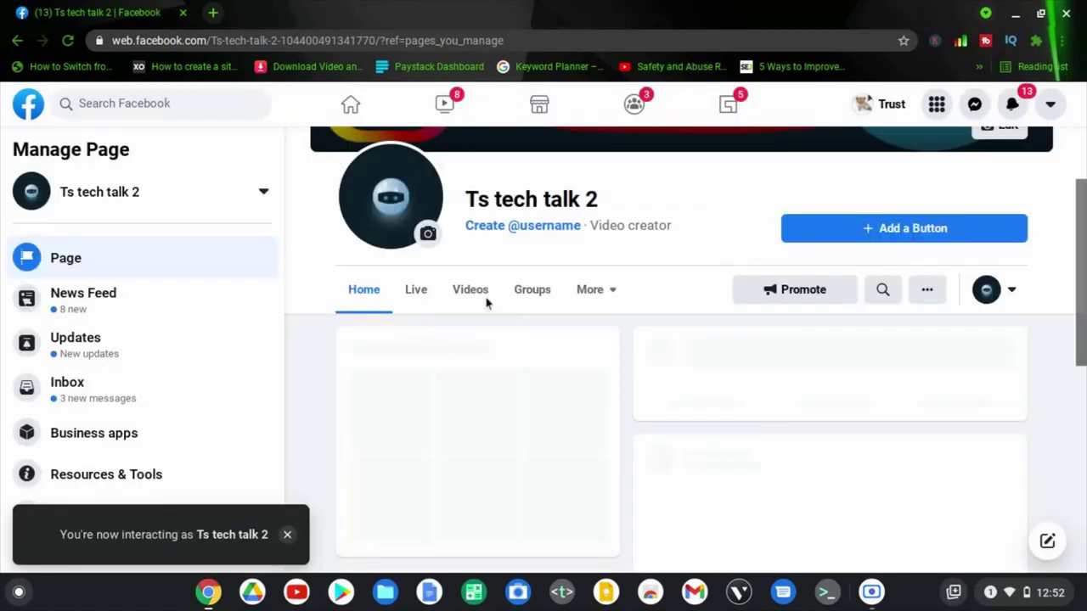
left_click(533, 296)
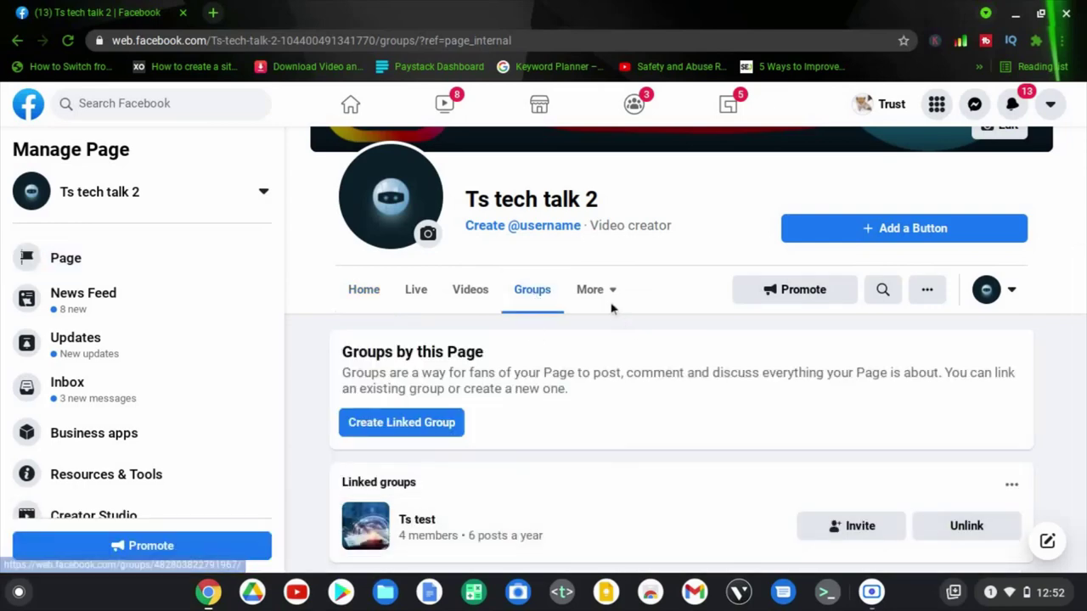
left_click(427, 525)
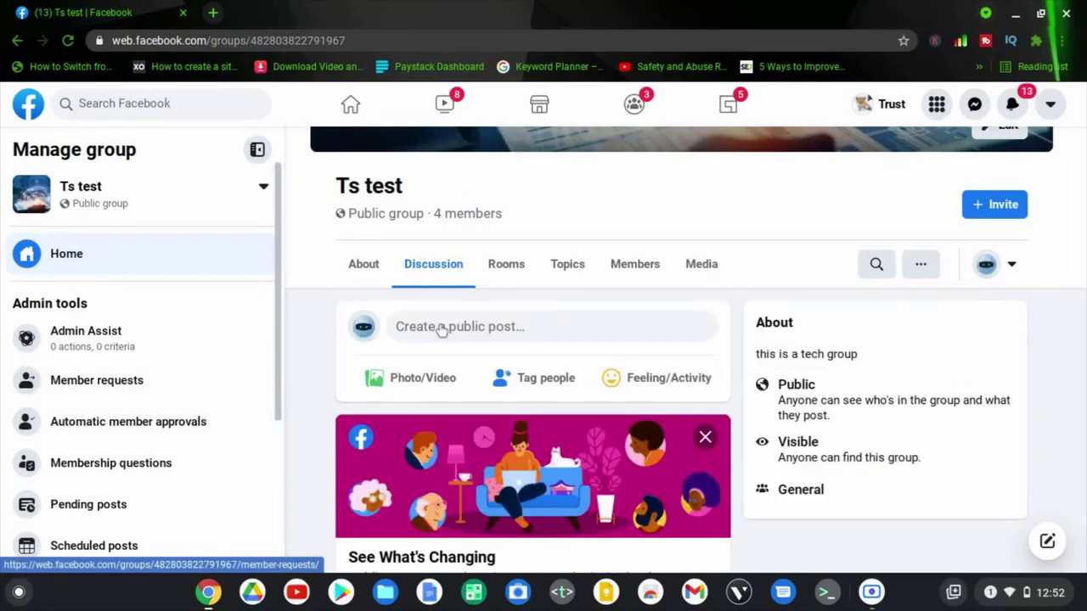
Step: Switch the identity used for interacting in the Ts test group to the Ts tech talk 2 page
left_click(1012, 266)
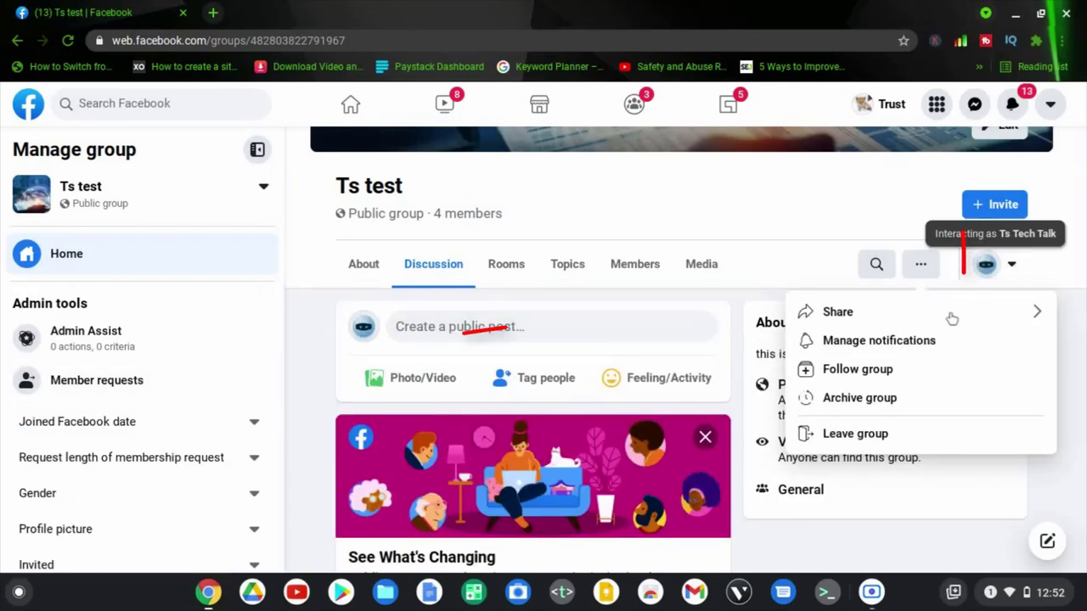
left_click(1011, 269)
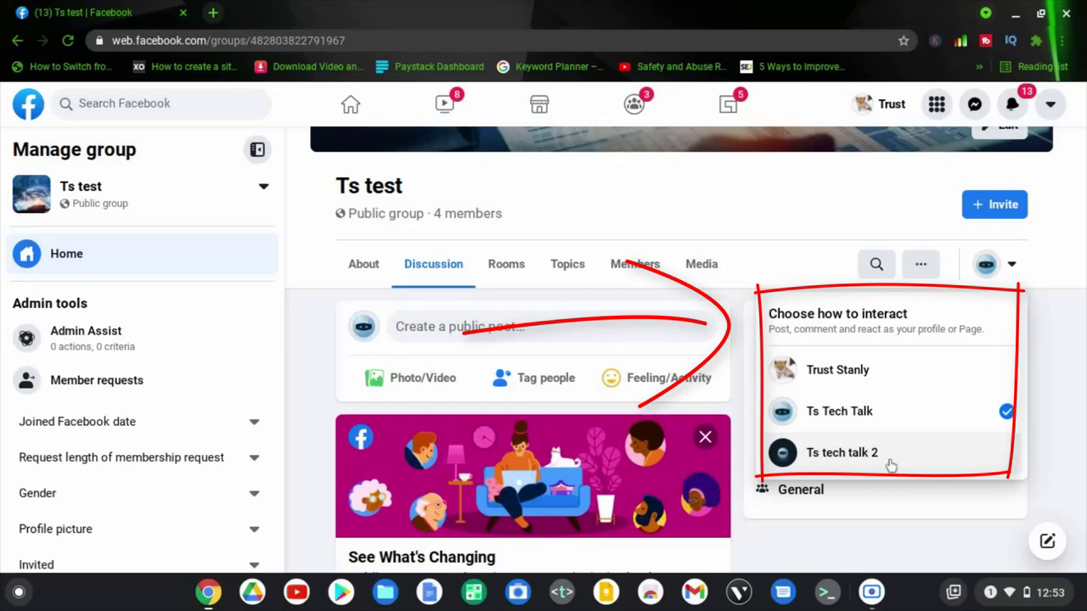
left_click(822, 455)
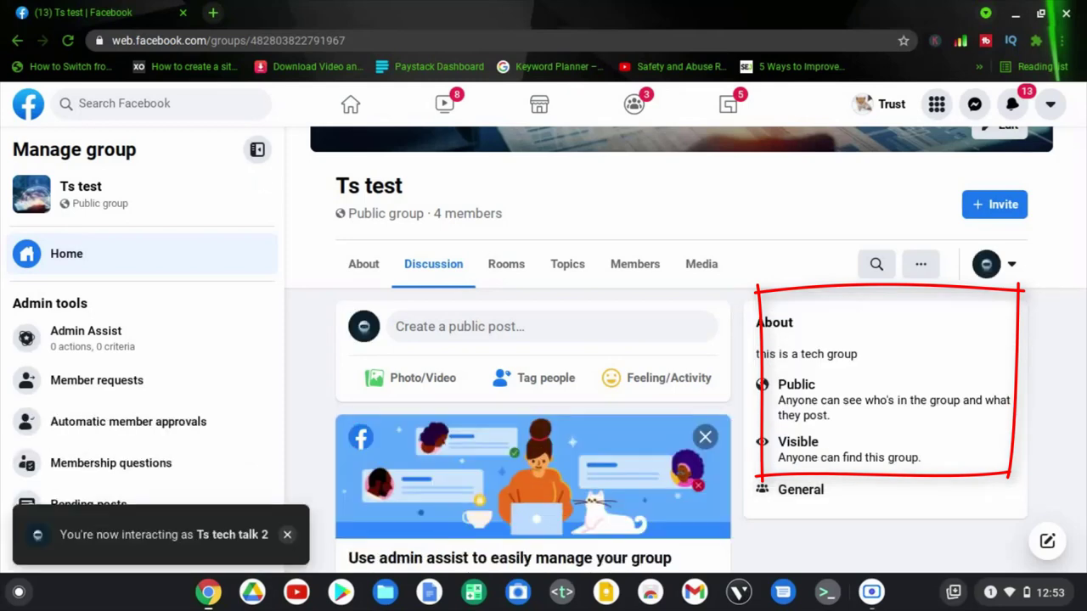
Step: Publish the post "Hey" in the Ts test group as Ts tech talk 2 and look through the group feed
left_click(604, 332)
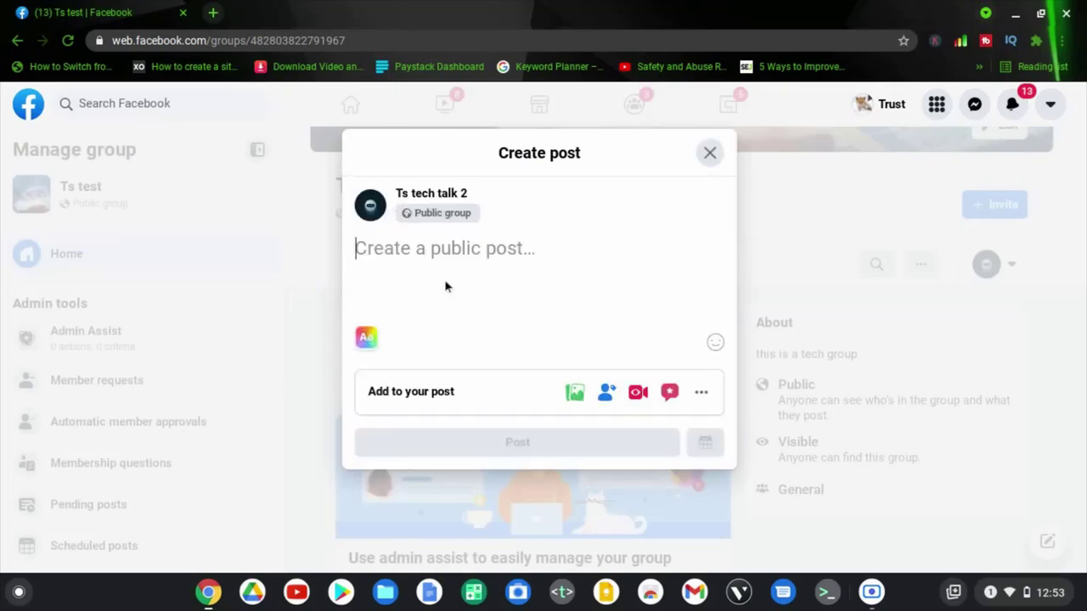
type("Hey")
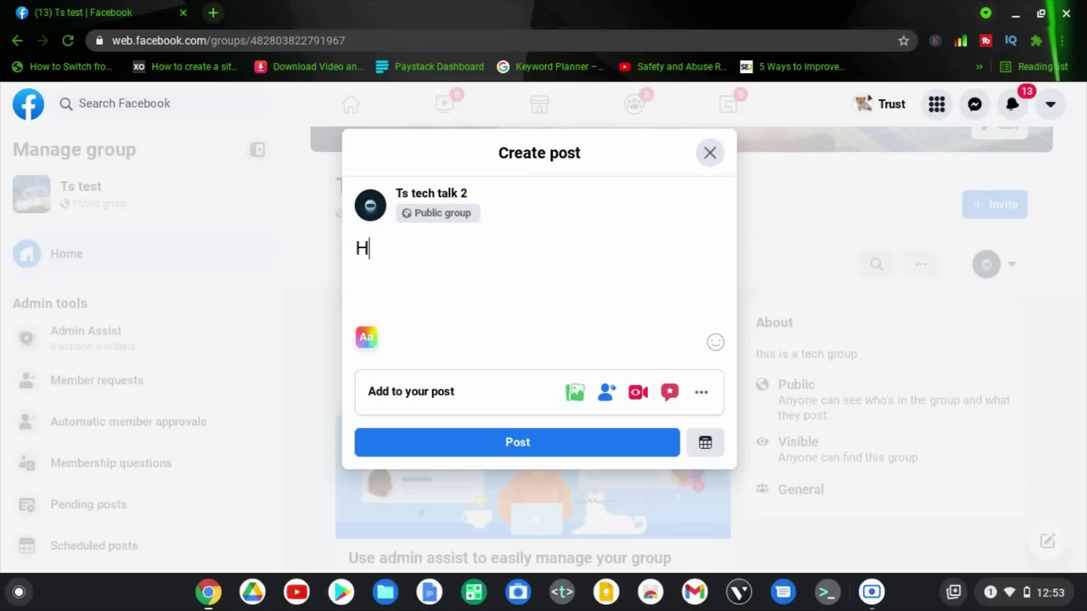
left_click(402, 450)
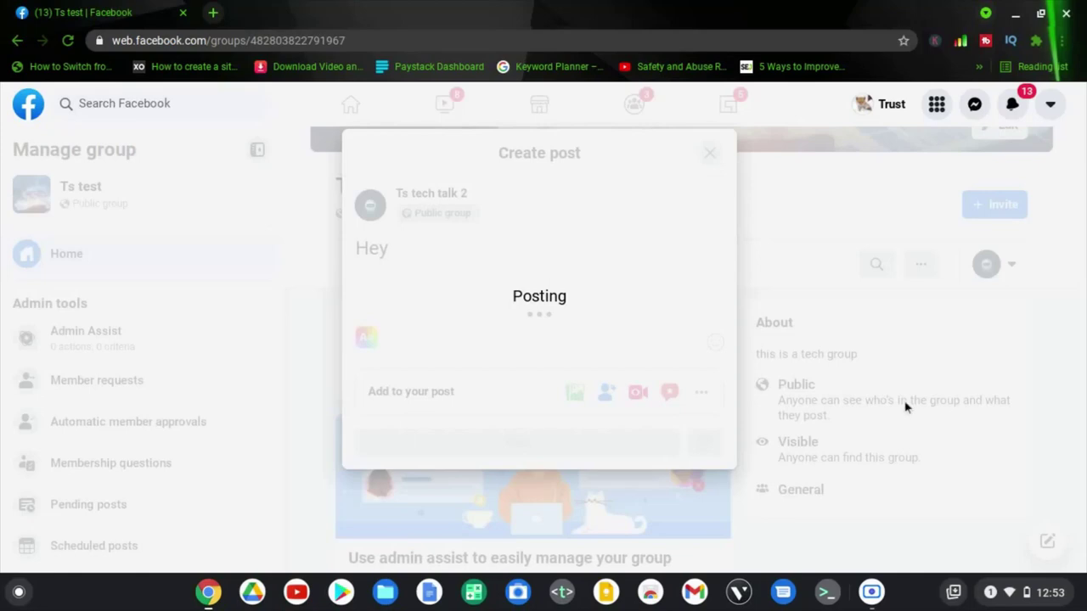
scroll(727, 373, "down", 6)
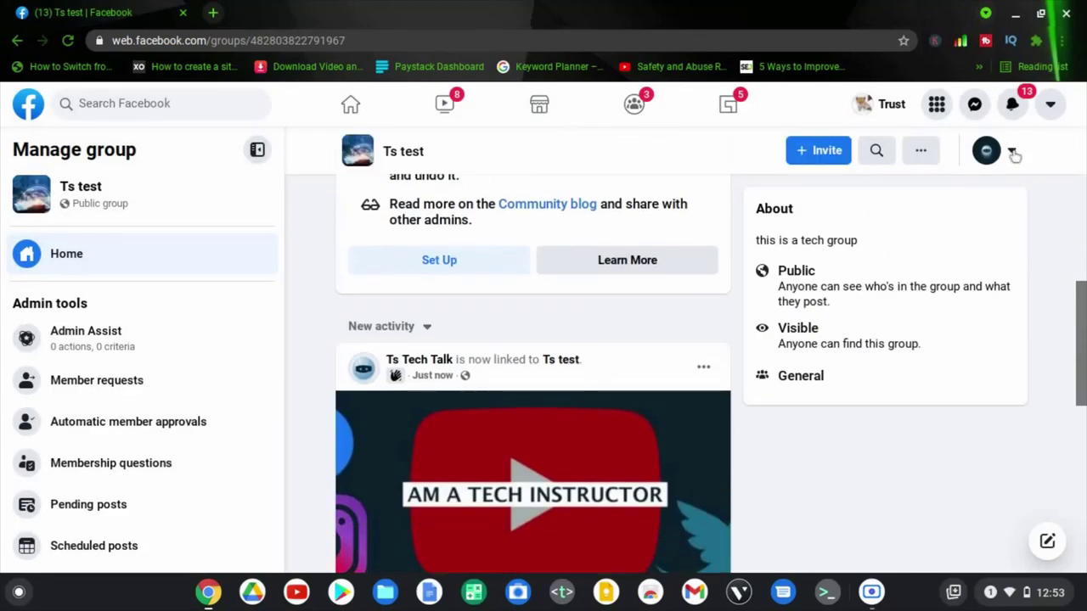
Step: Switch the identity used in the Ts test group to the Ts Tech Talk page and like the "Hey" post
left_click(1012, 153)
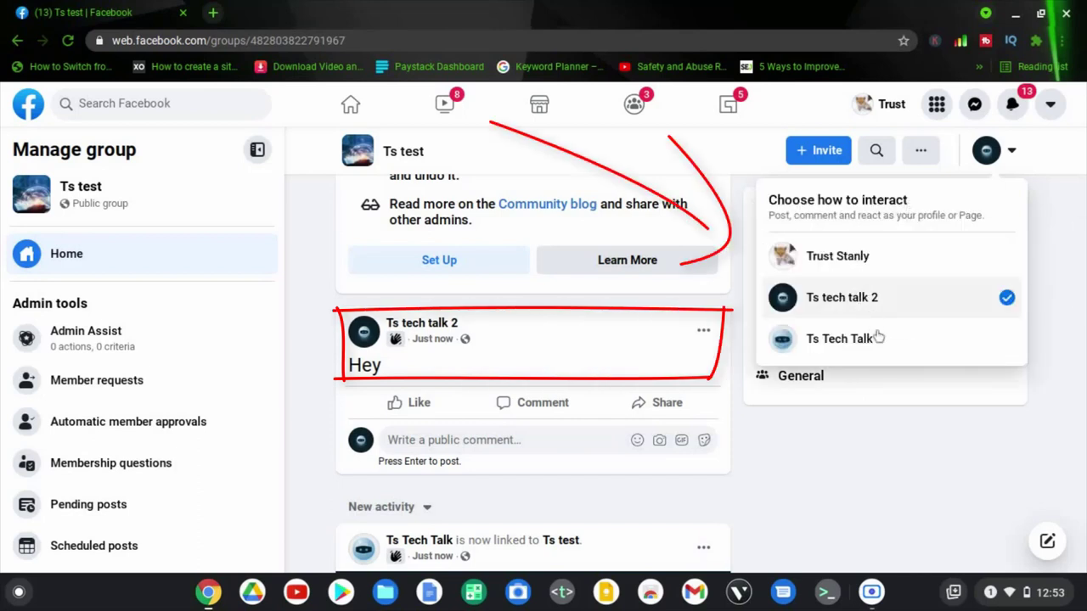
left_click(860, 340)
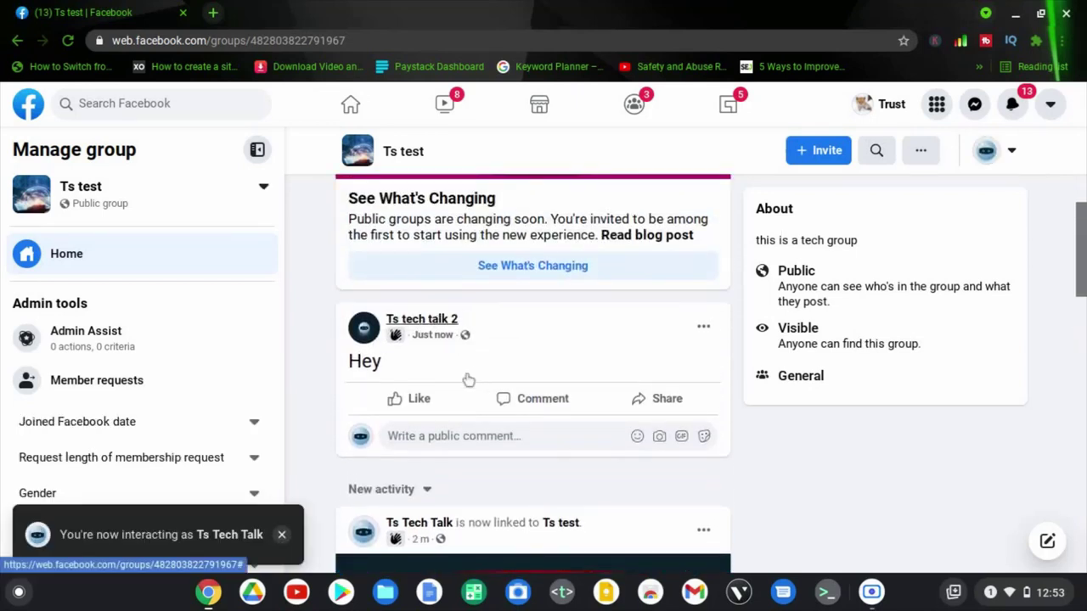
left_click(418, 399)
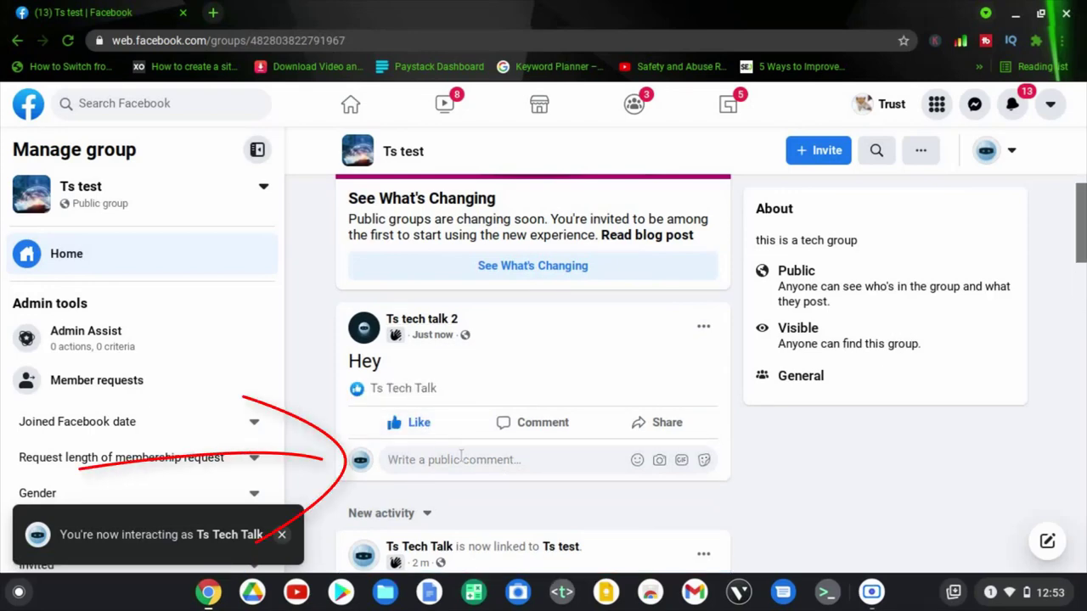
Step: Comment "wow" on the "Hey" post as Ts Tech Talk
left_click(461, 456)
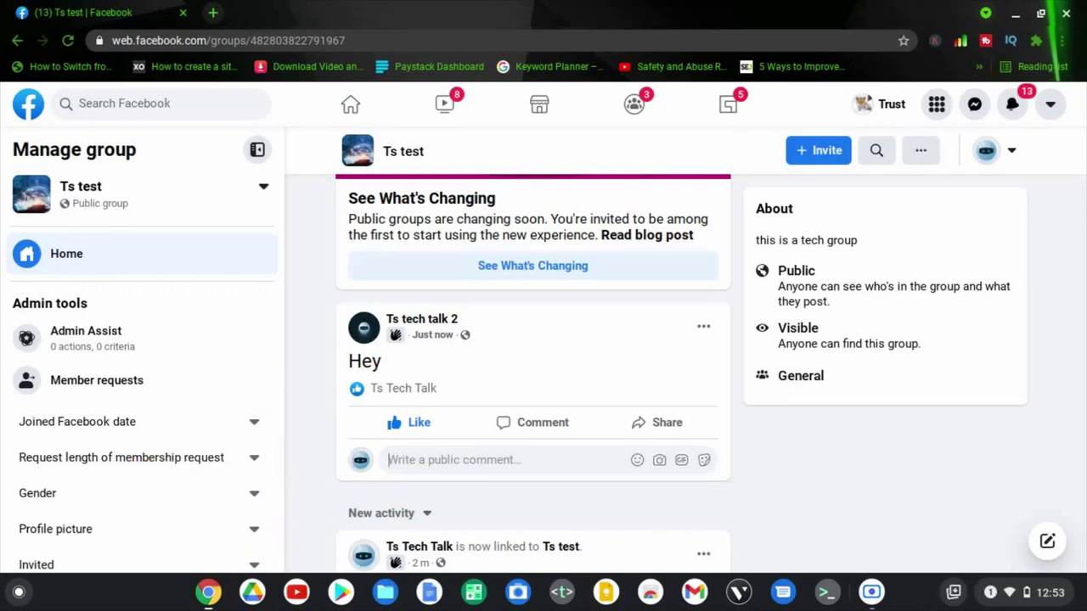
type("wow")
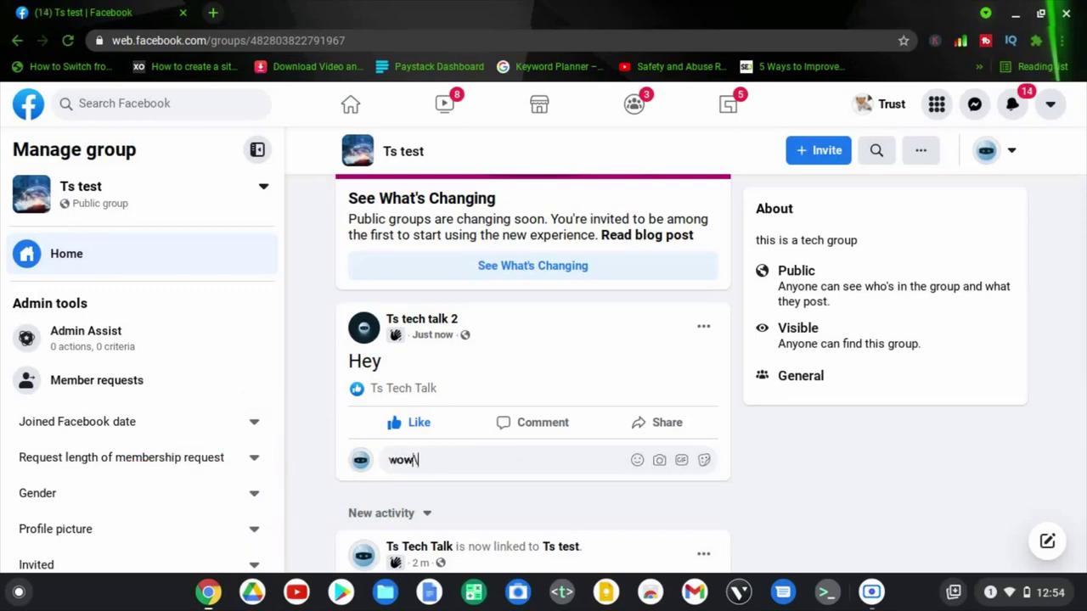
key("Return")
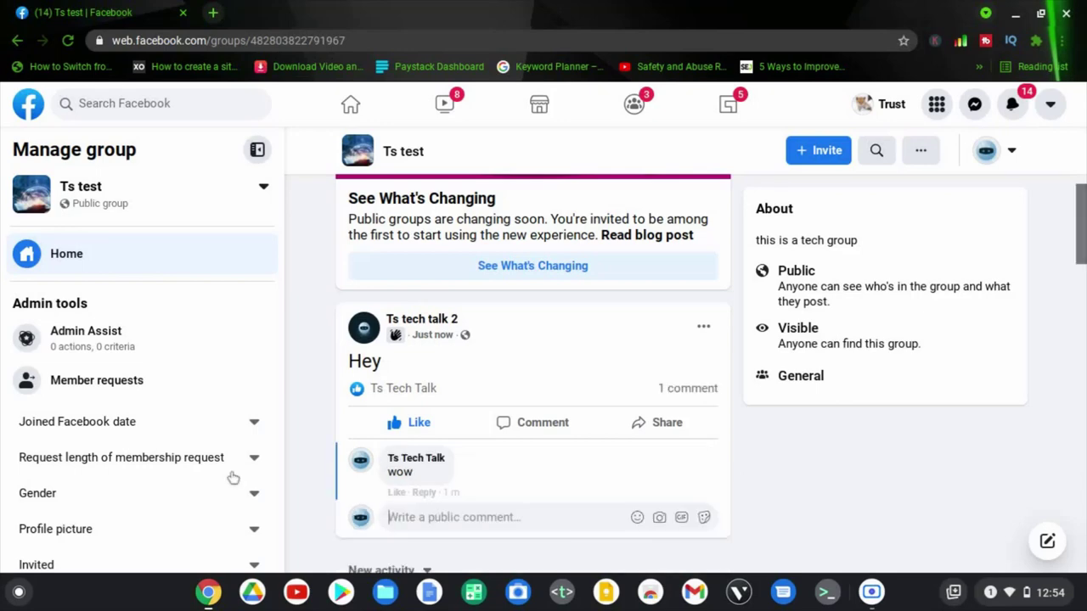
Step: Publish the public post "welcome" in the Ts test group as Ts Tech Talk
scroll(647, 336, "up", 5)
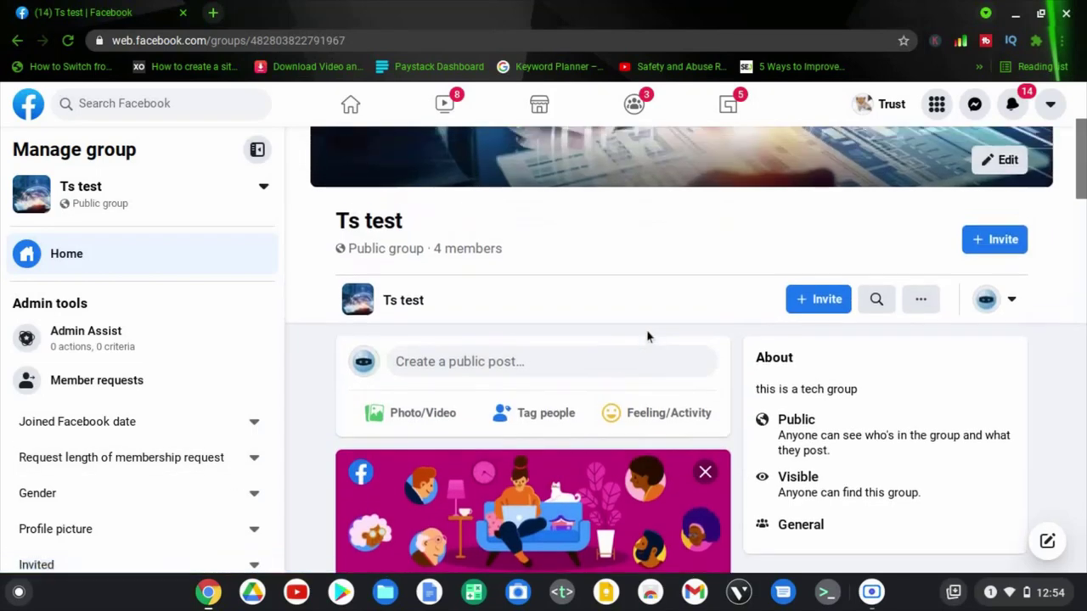
left_click(476, 382)
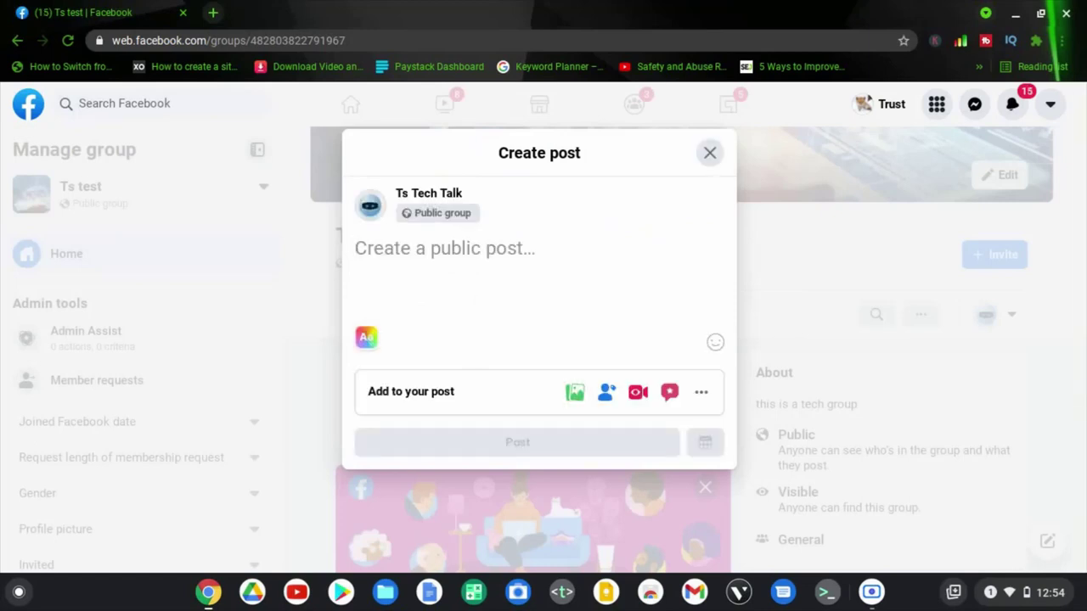
type("welco")
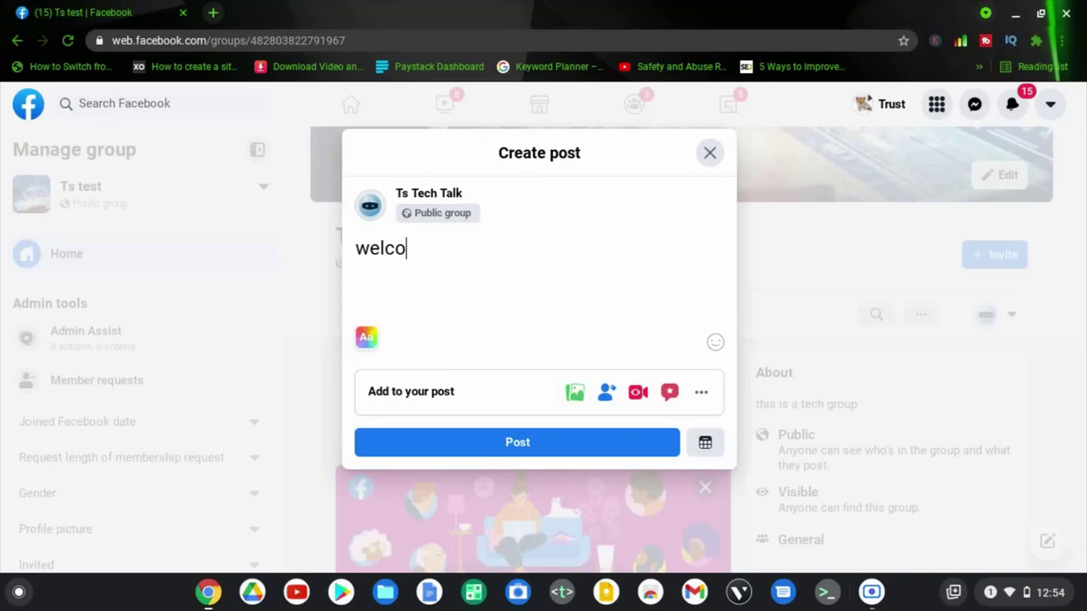
type("mee")
key("BackSpace")
left_click(480, 451)
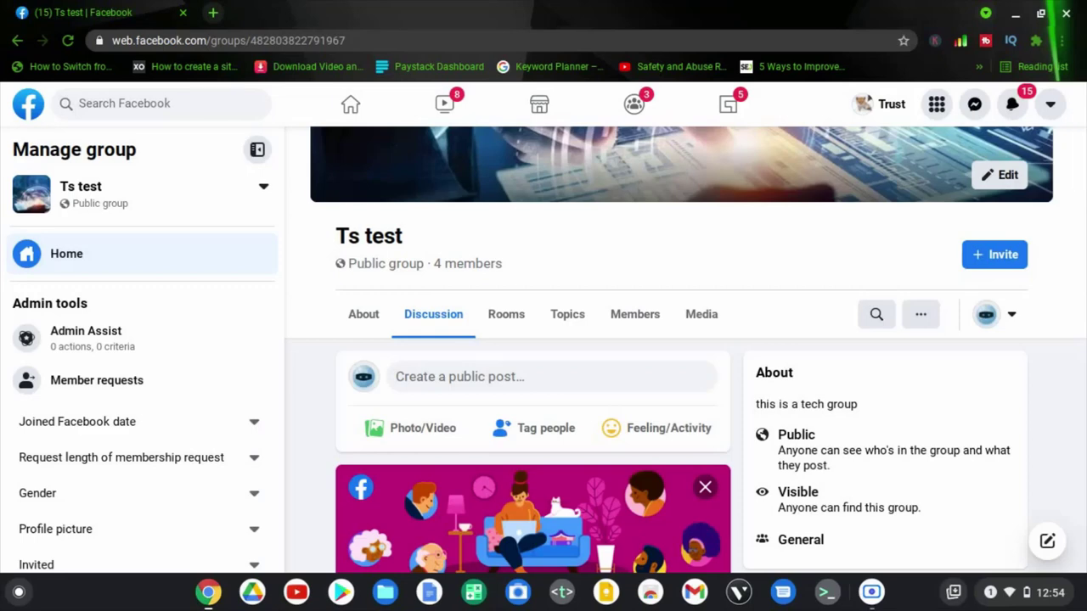
scroll(638, 388, "down", 5)
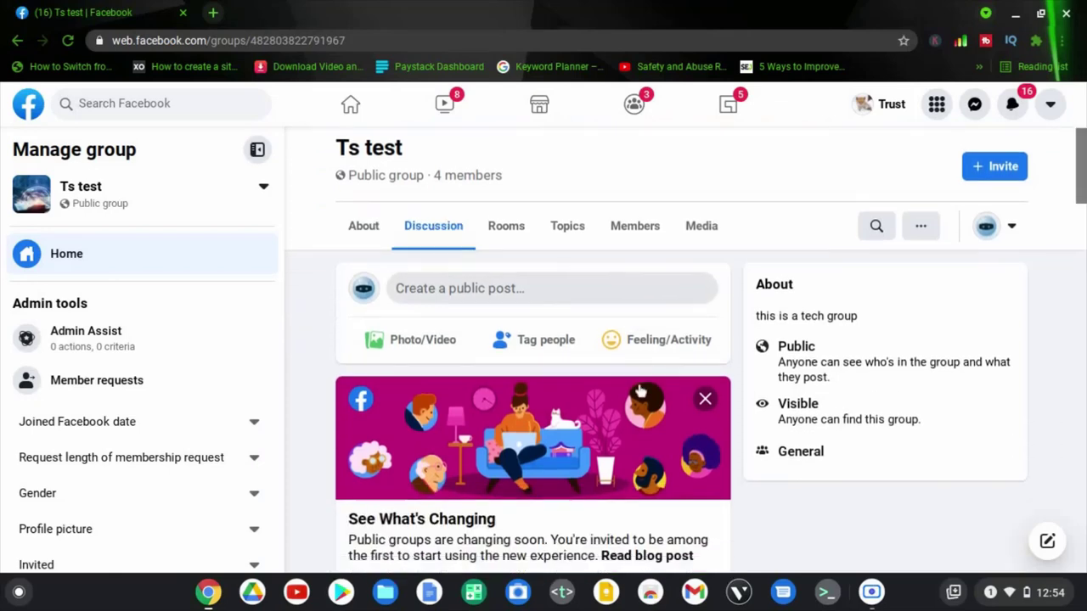